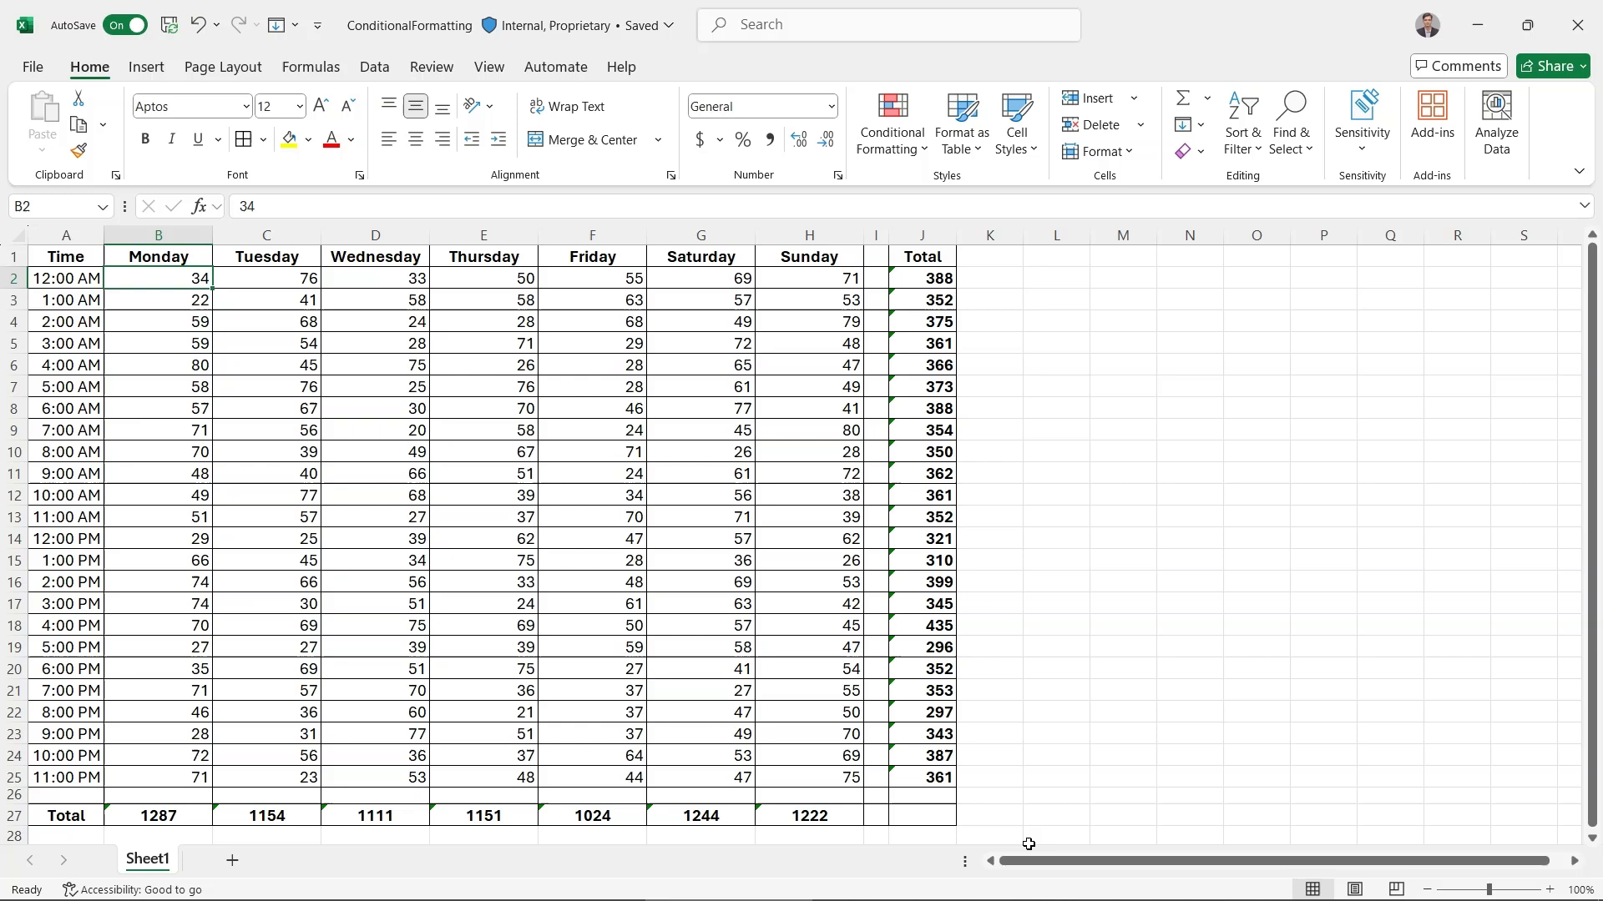
Apply the Red - Yellow - Green Color Scale to the hourly Monday to Sunday values in B2:H25
mouse_move(1028, 900)
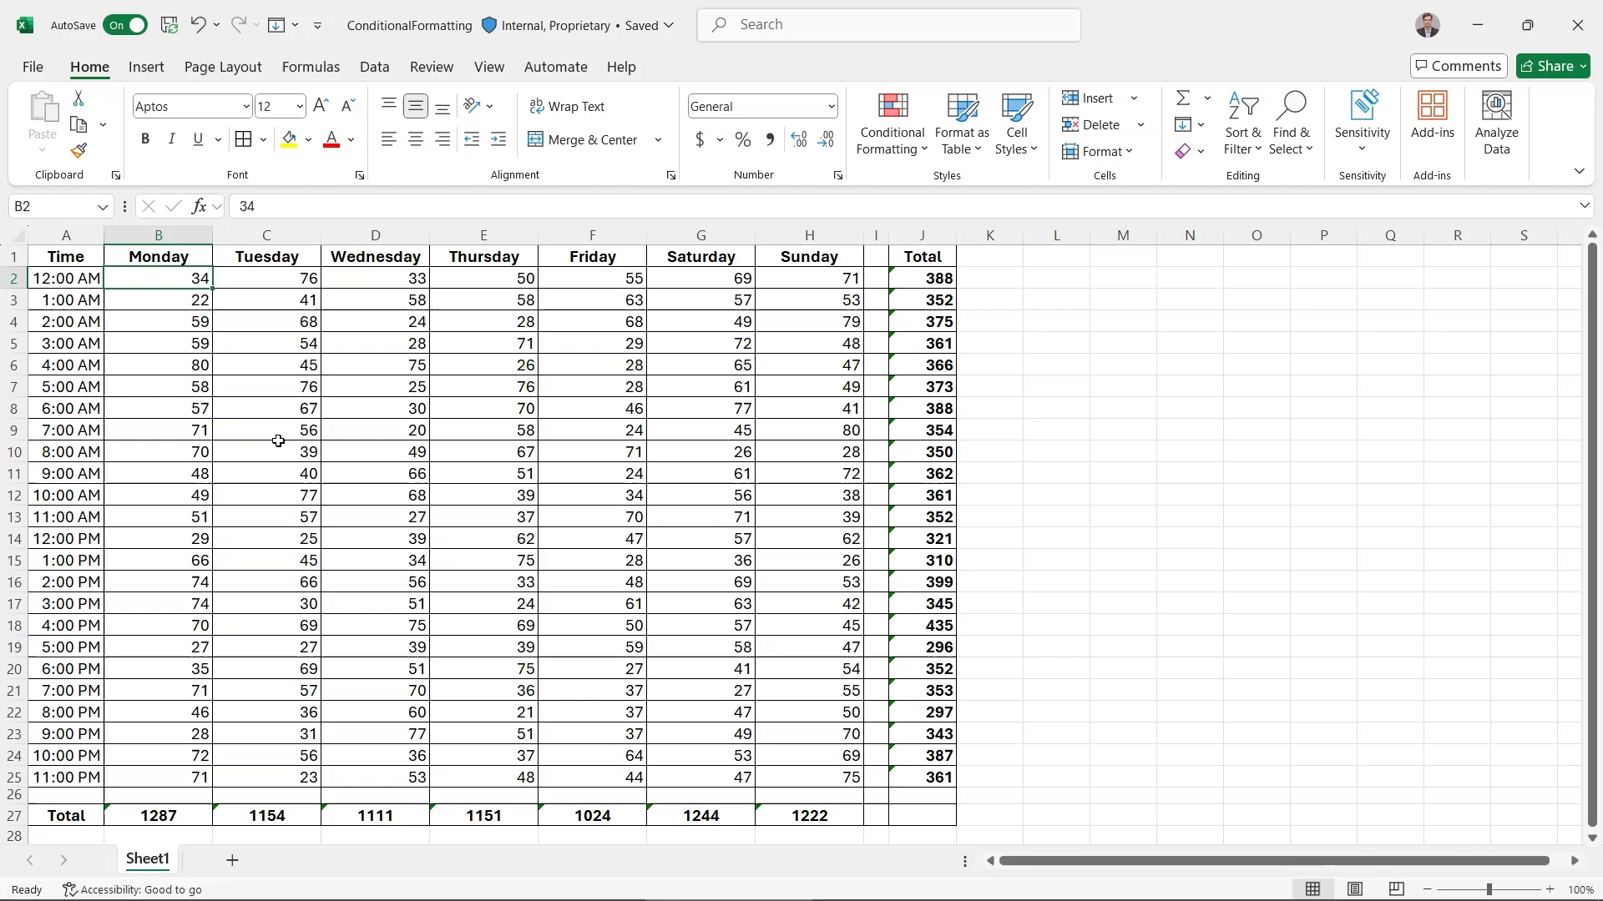
shift+click(834, 774)
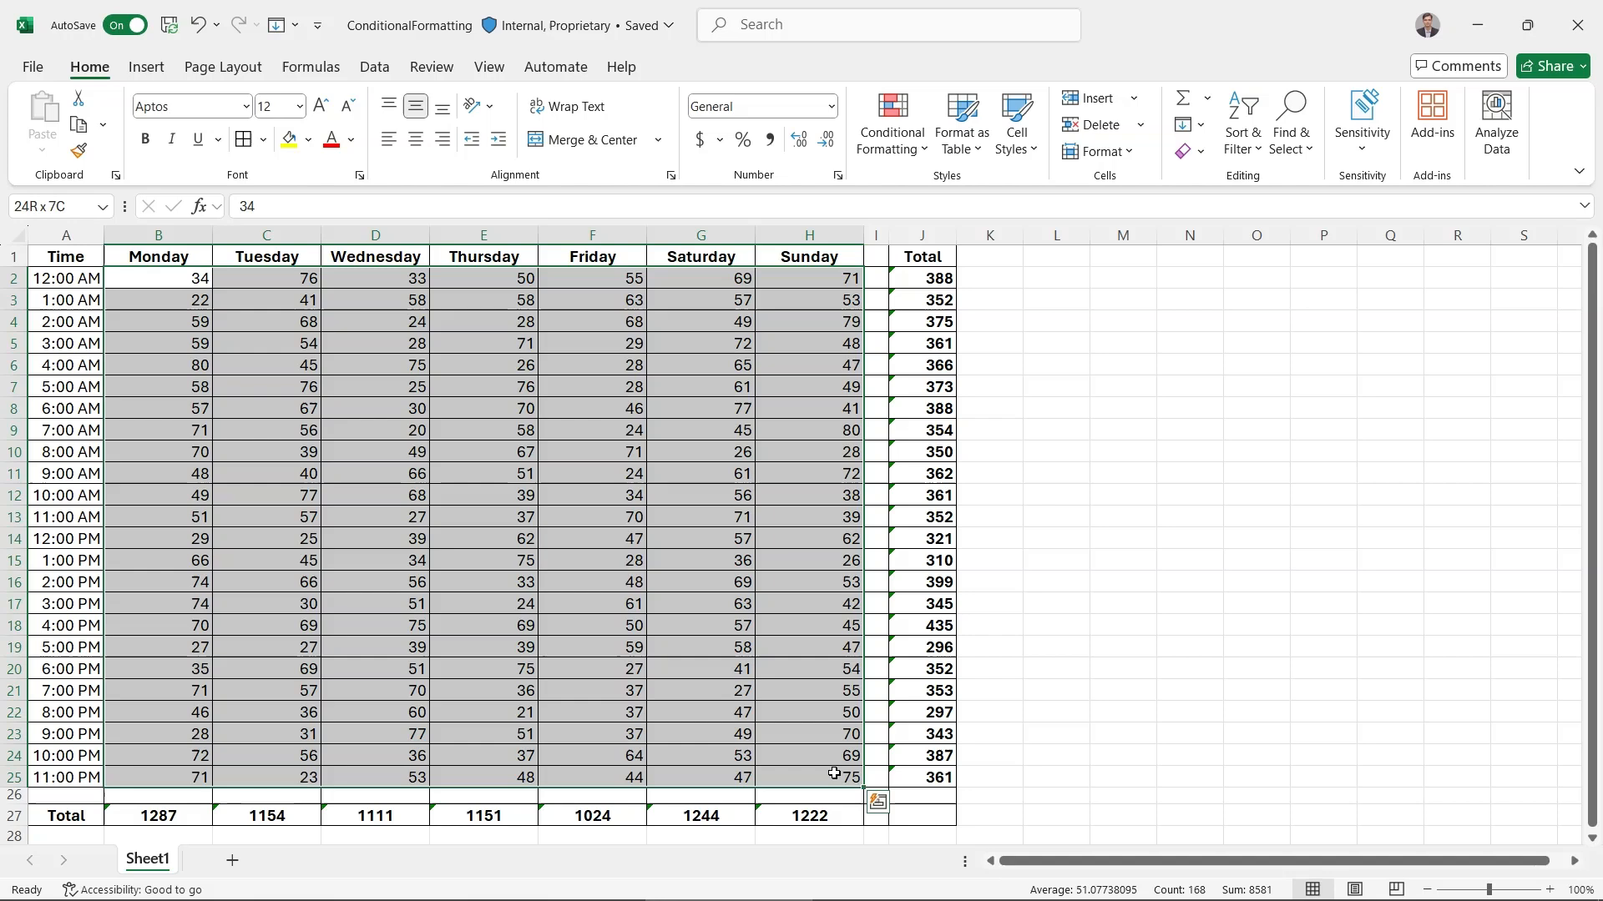
click(890, 159)
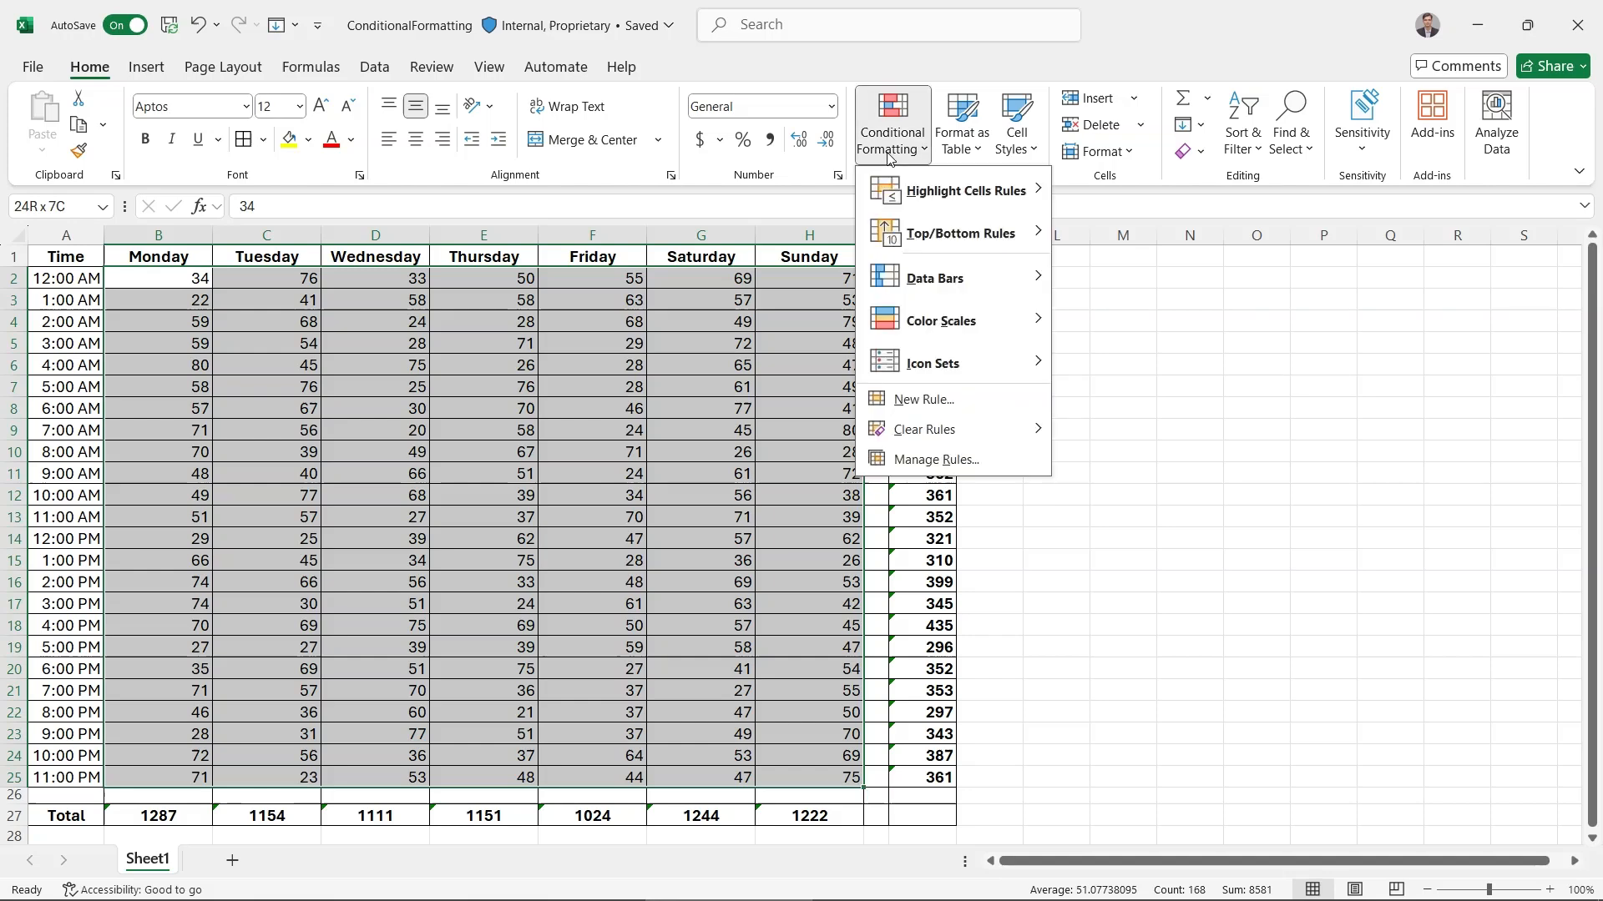
mouse_move(899, 324)
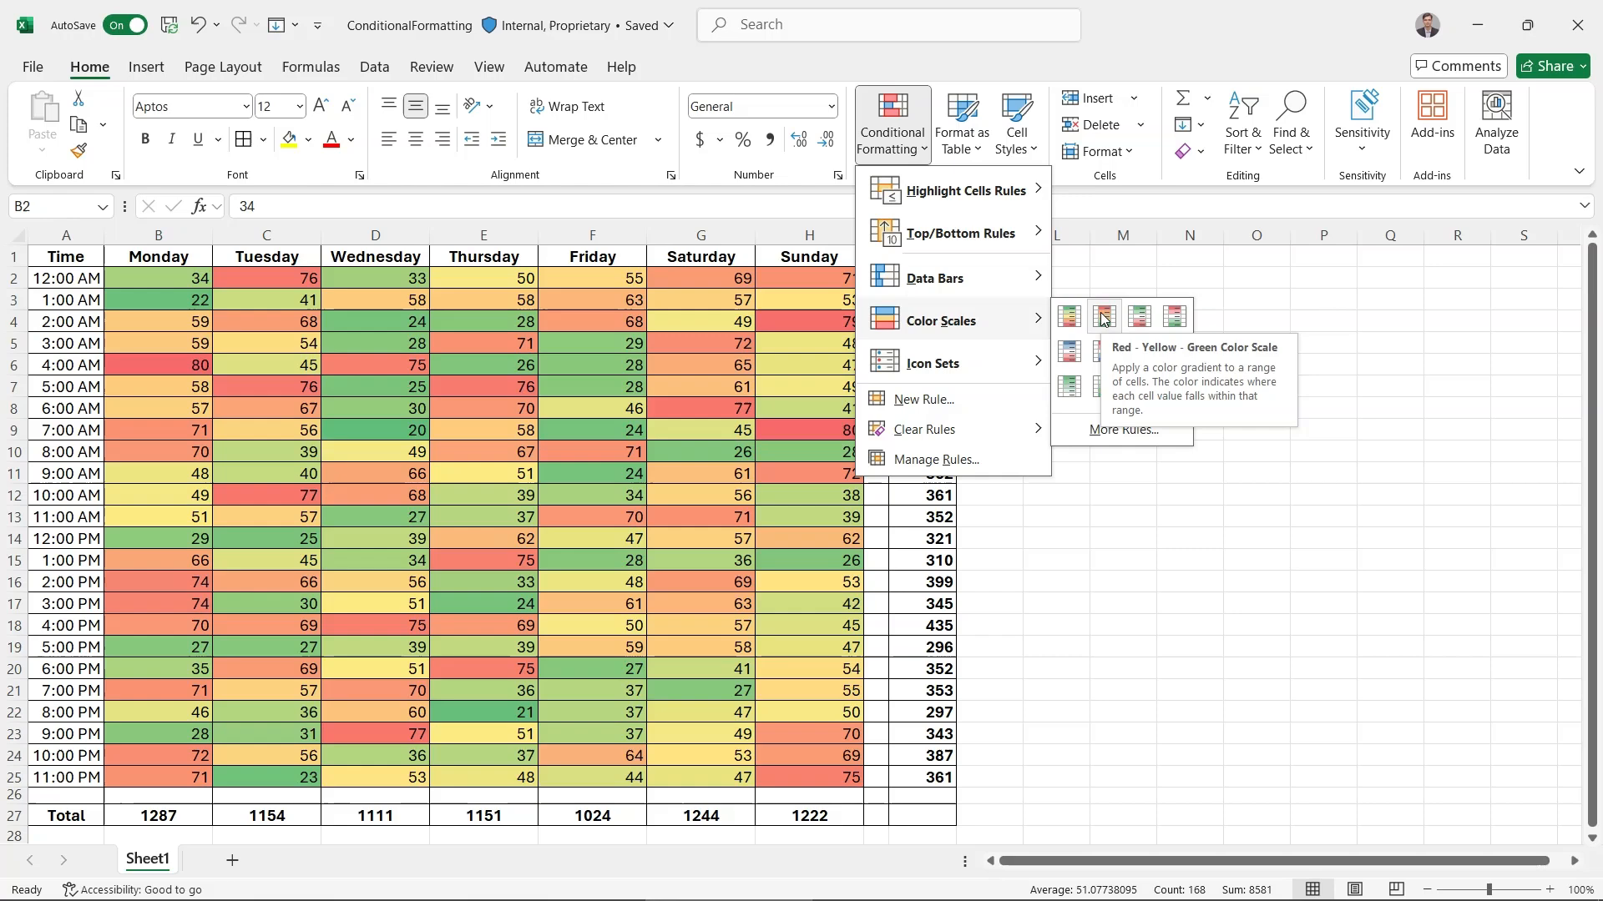
click(1103, 316)
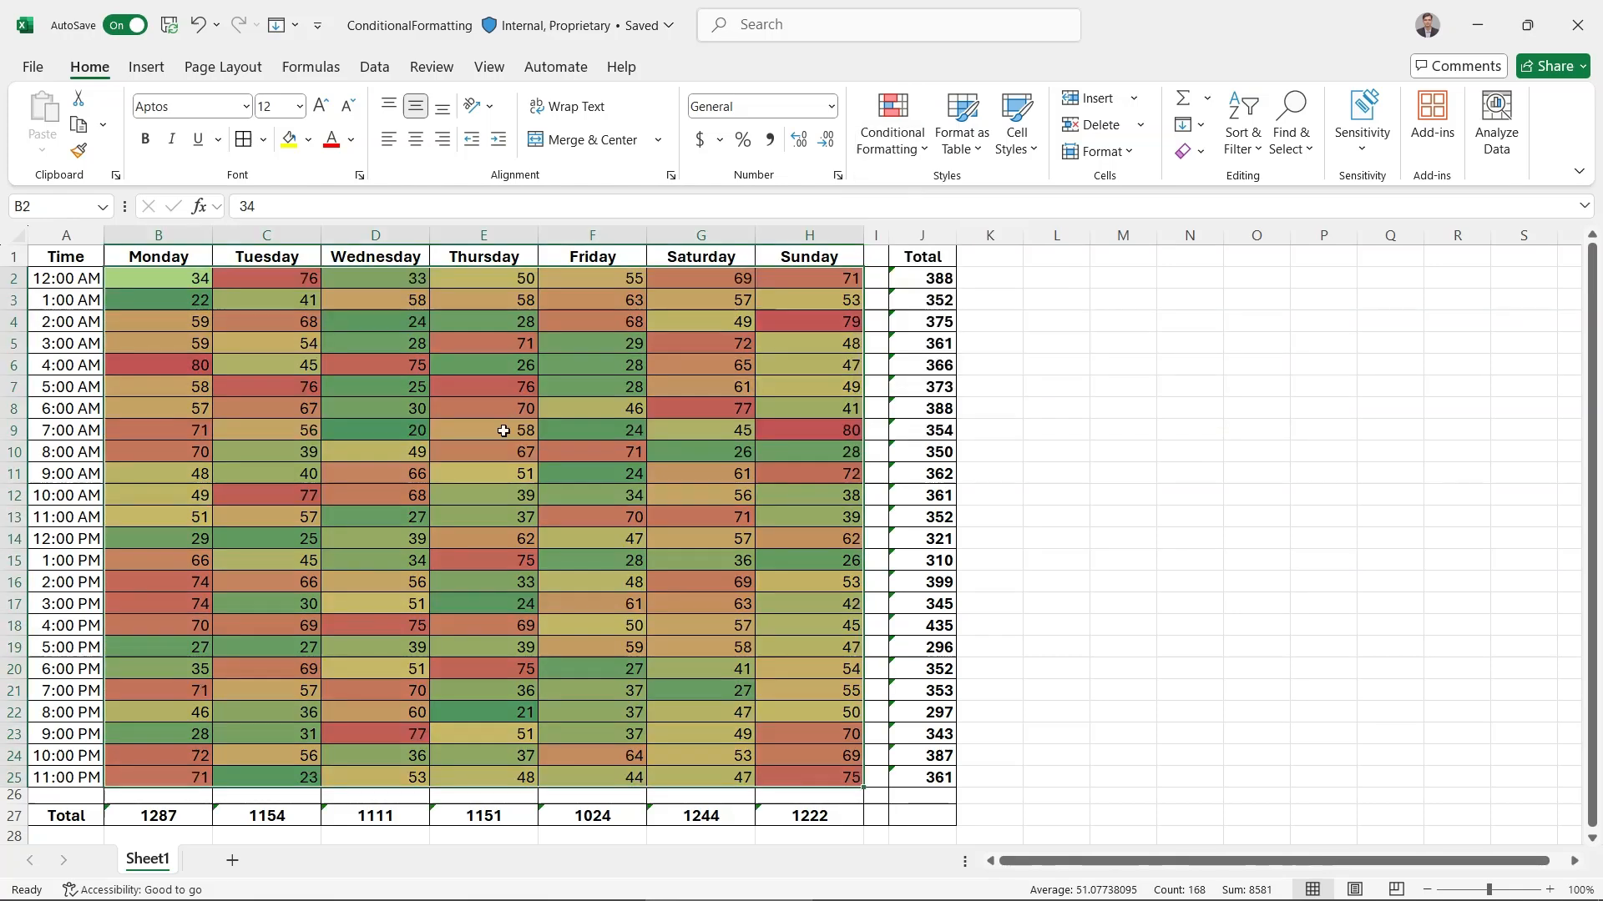
click(149, 557)
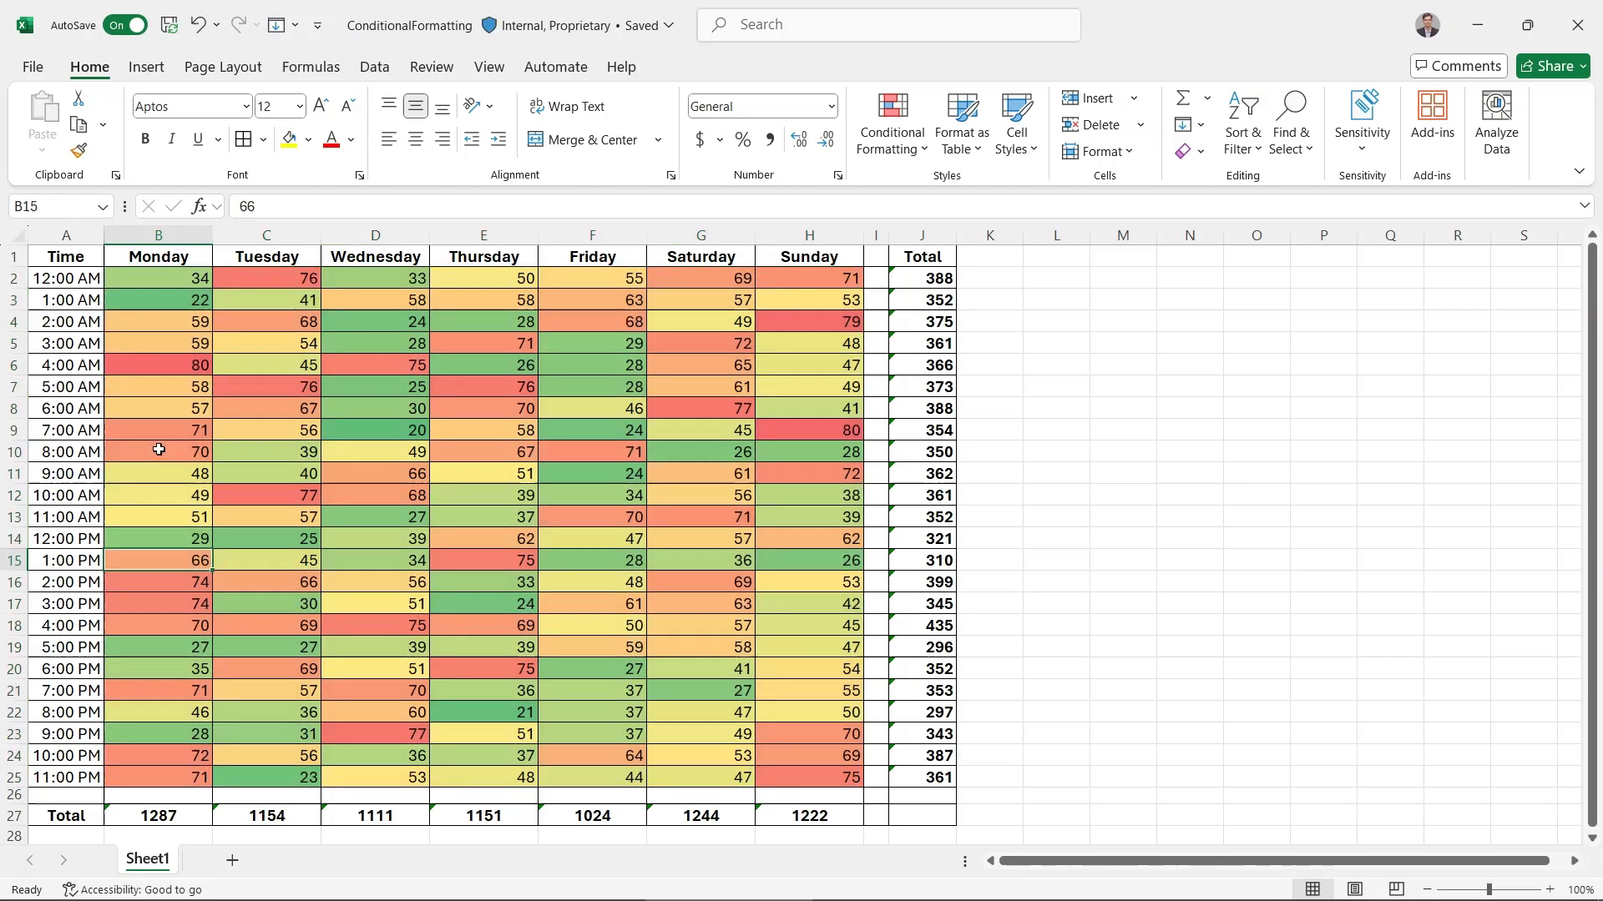
click(149, 624)
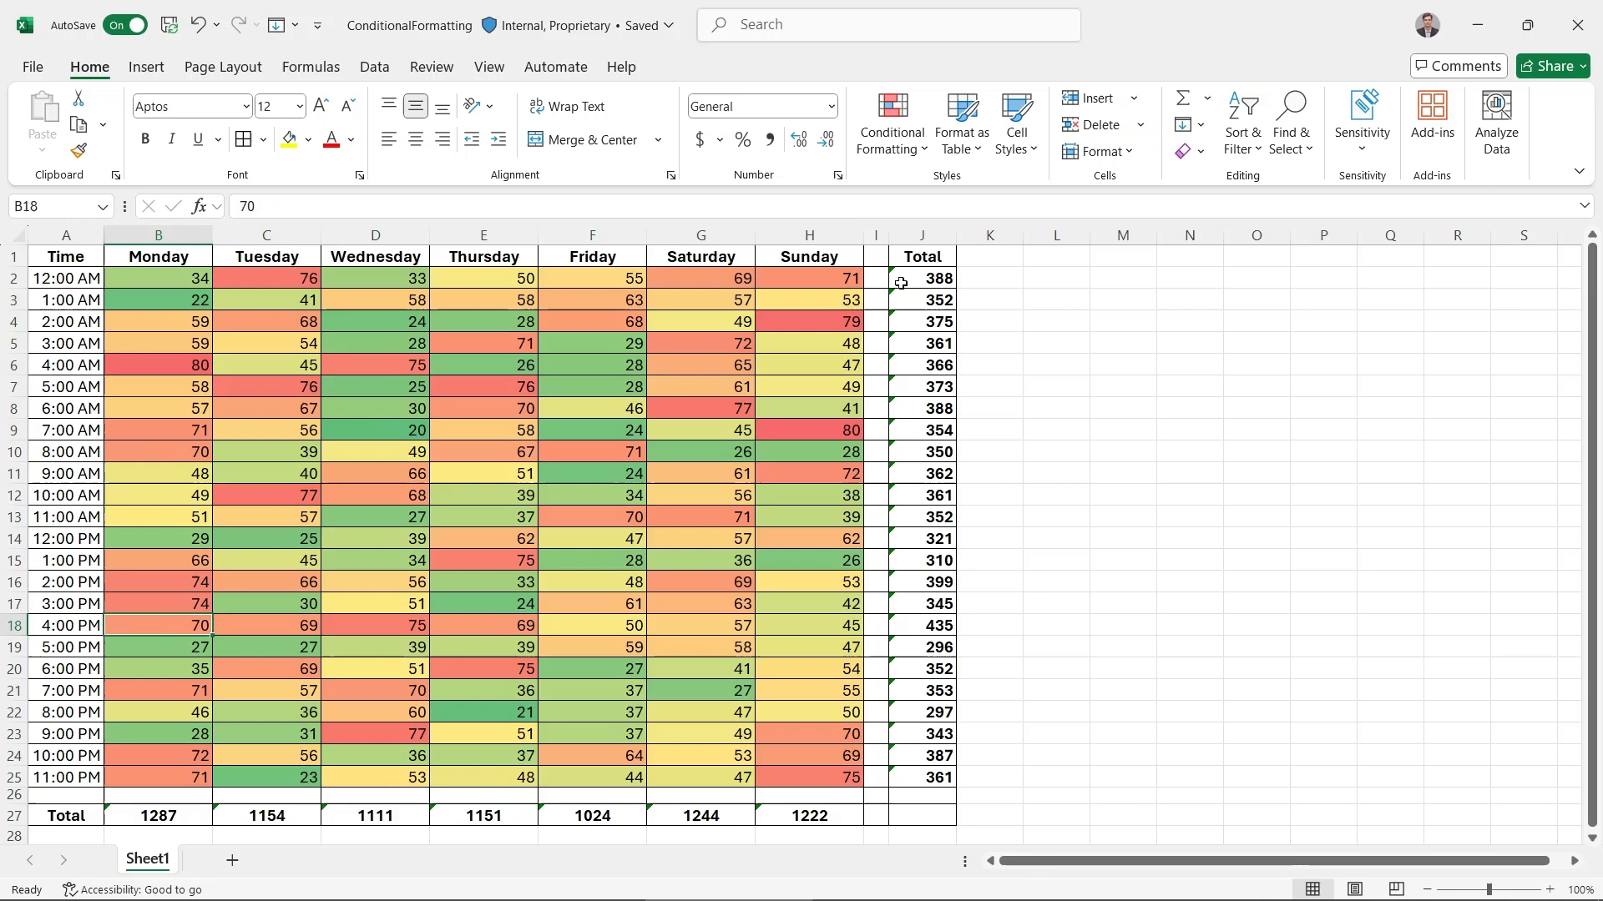
Apply the Red - Yellow - Green Color Scale to the hourly totals in J2:J25 and select the 4:00 PM row
click(901, 283)
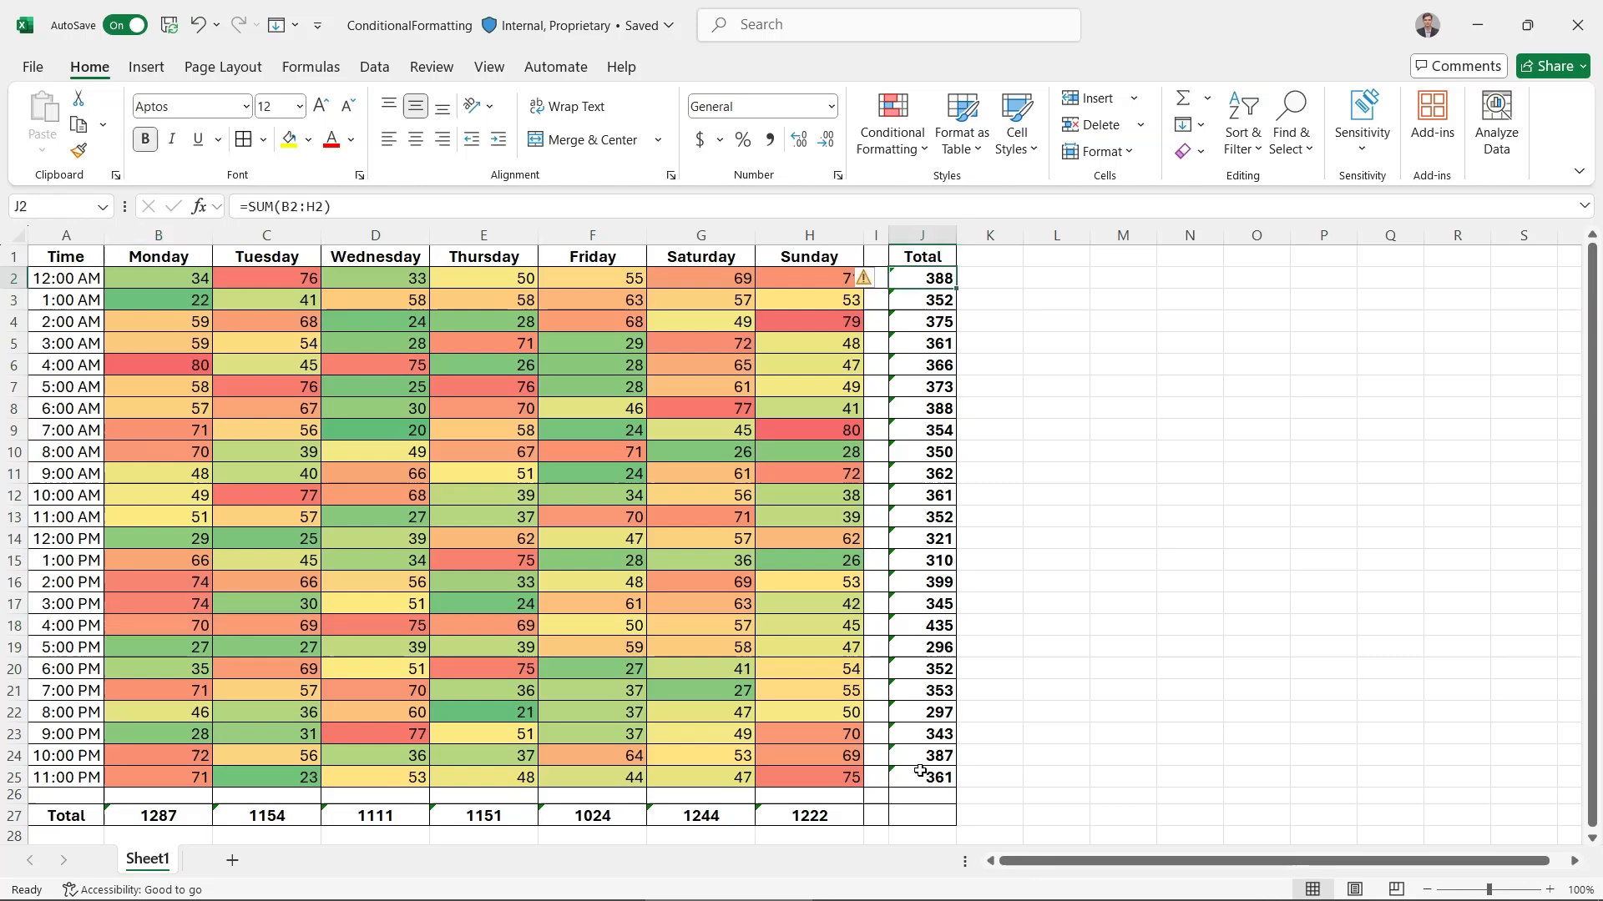
shift+click(921, 771)
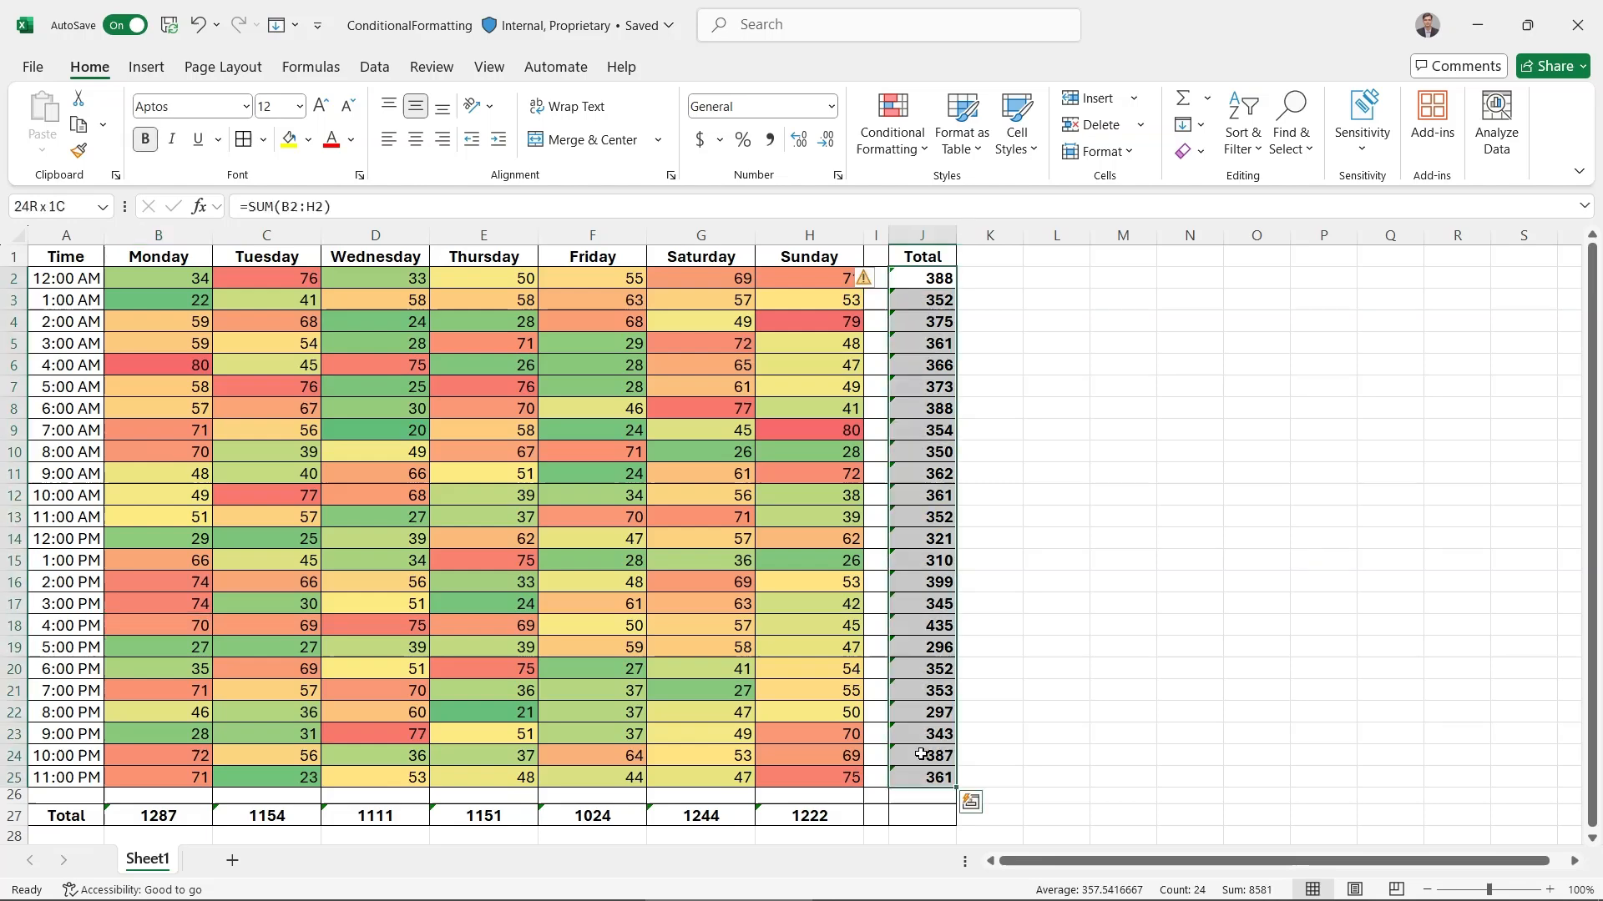
click(907, 159)
mouse_move(1032, 324)
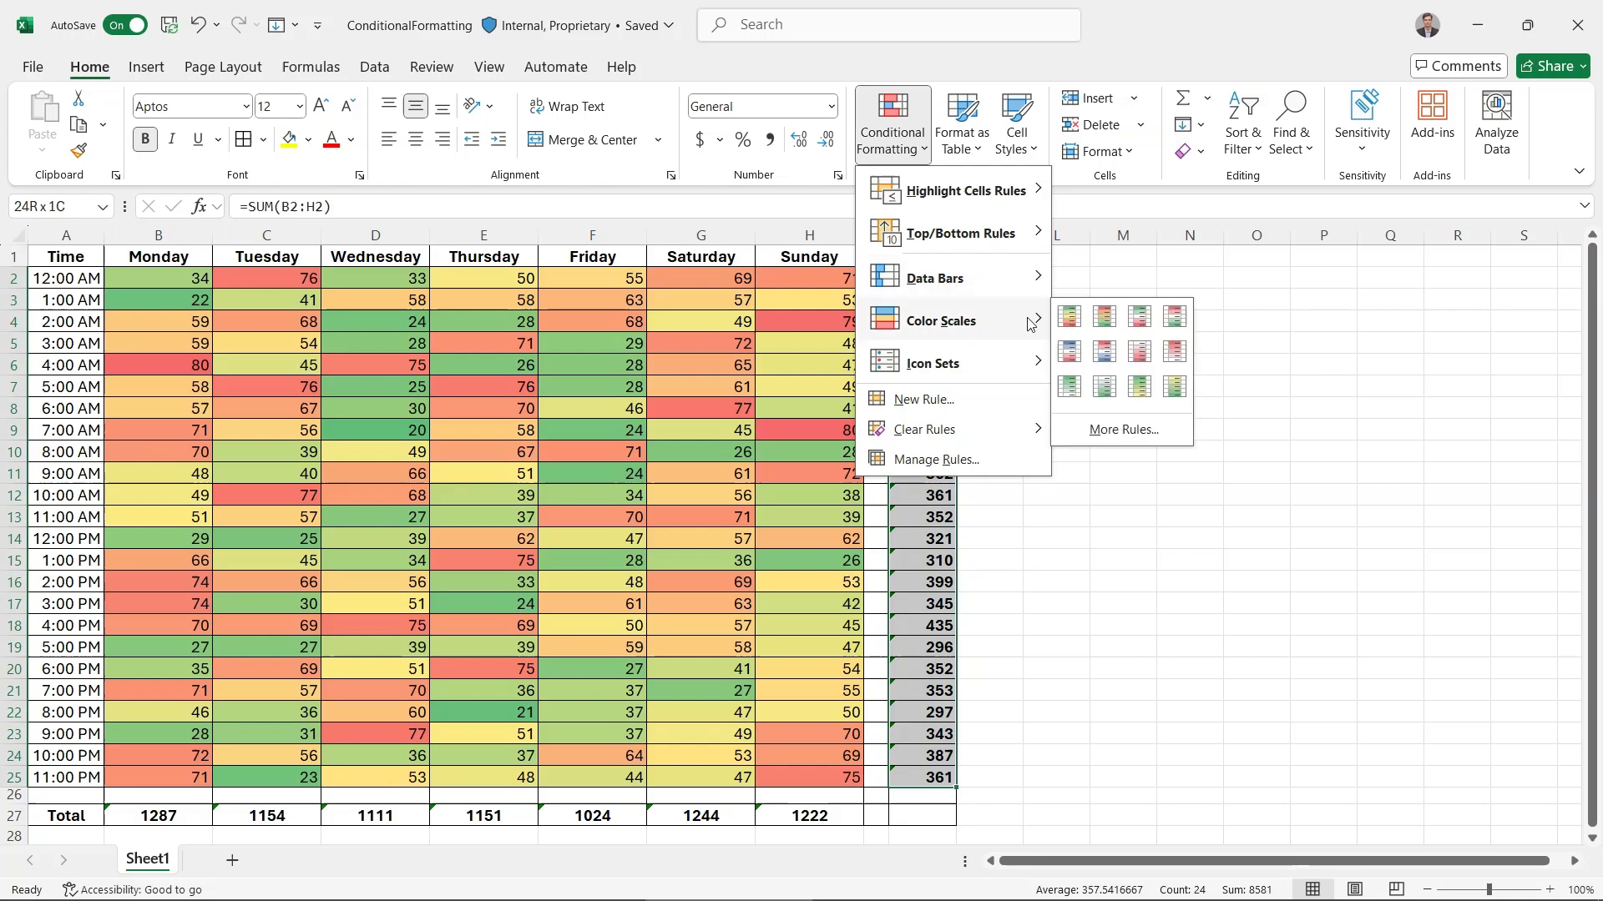
click(1102, 318)
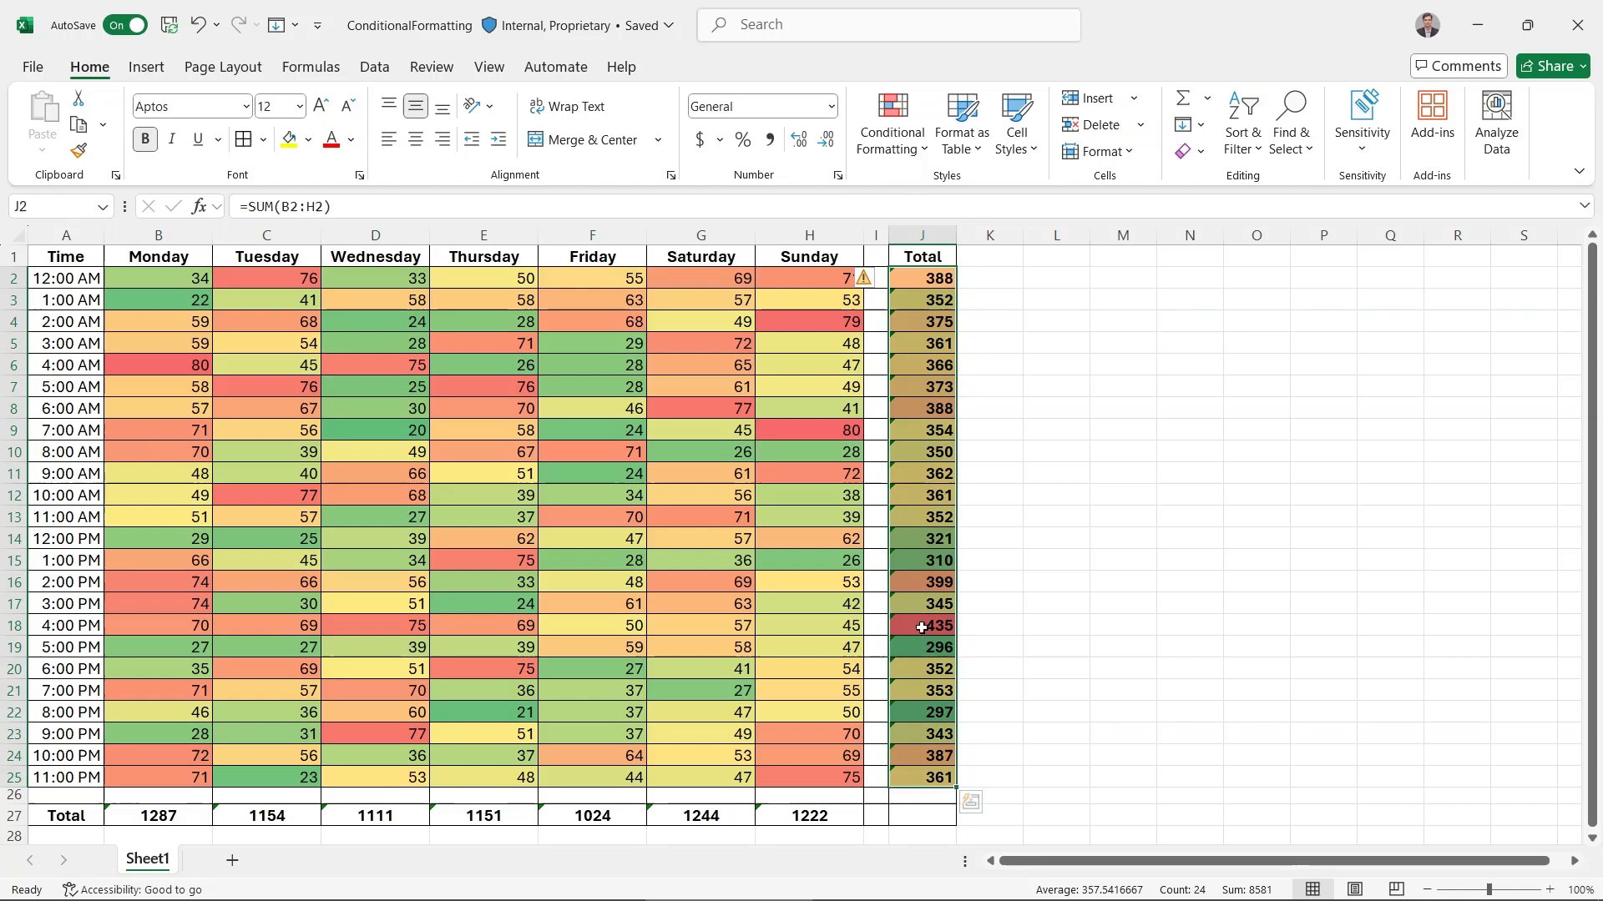
click(921, 628)
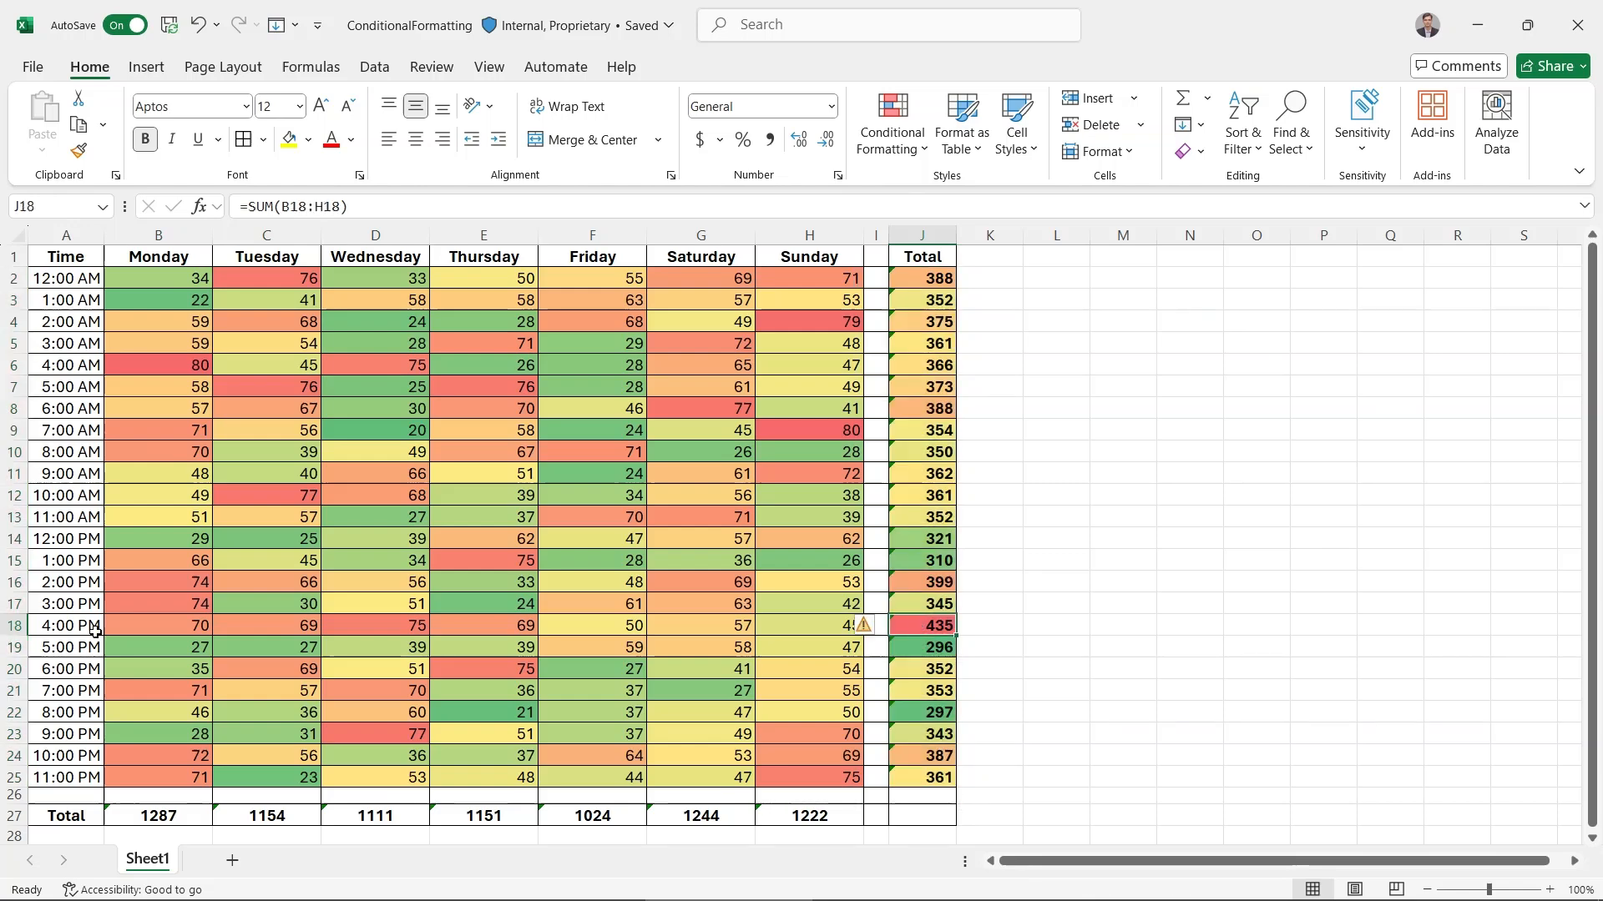
click(95, 631)
key(shift+space)
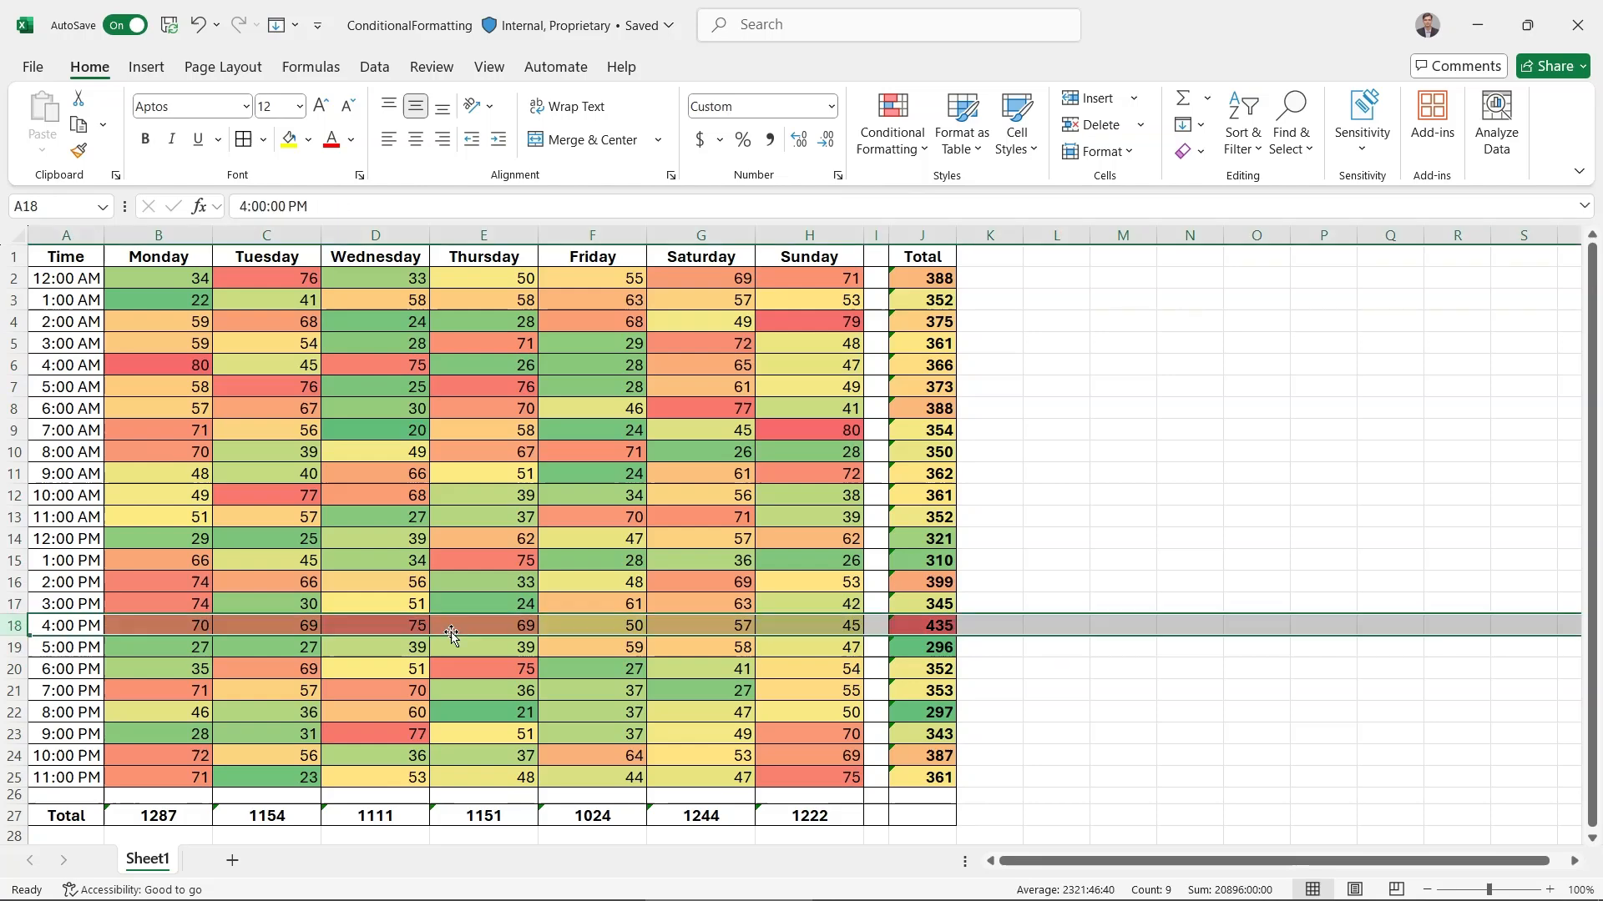
Apply the Red - Yellow - Green Color Scale to the daily totals in B27:H27
click(144, 818)
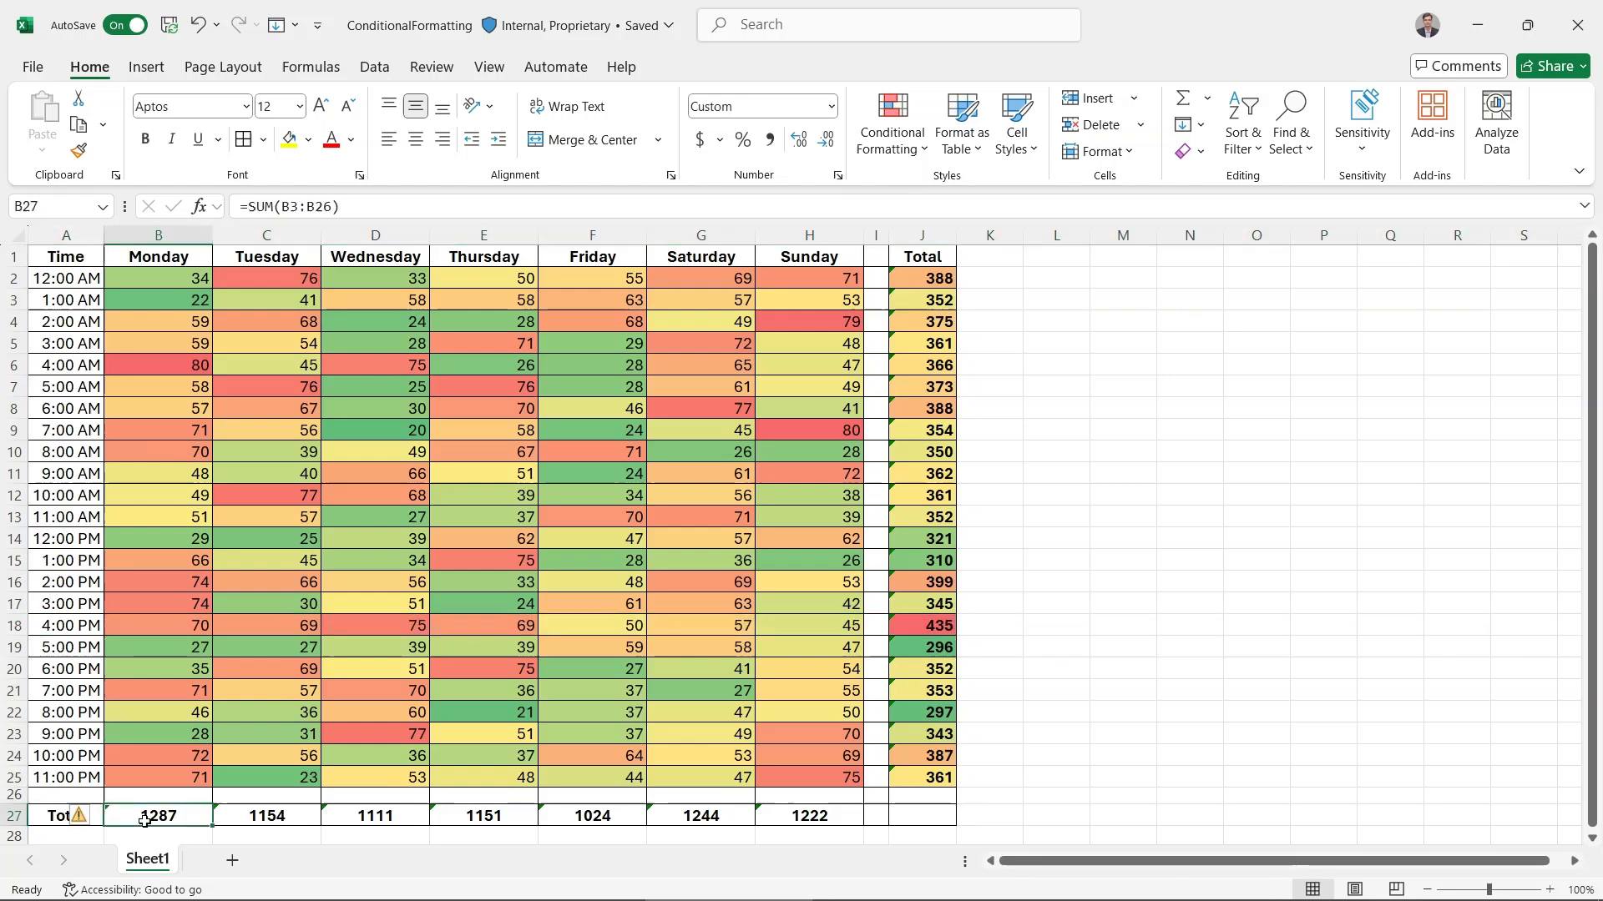
shift+click(791, 816)
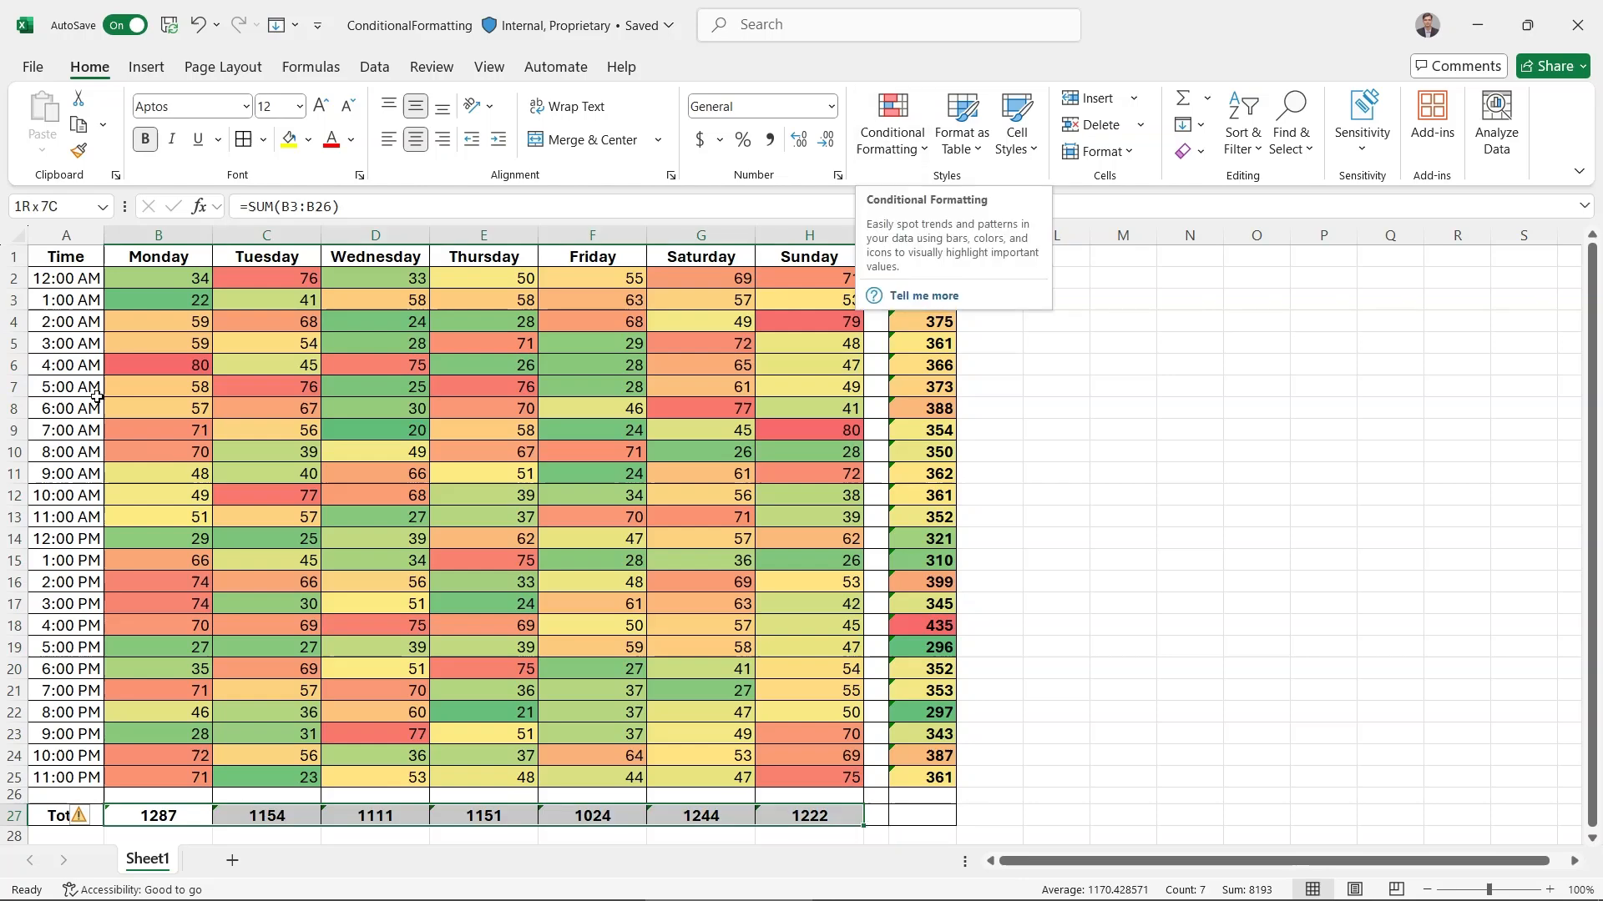
click(891, 138)
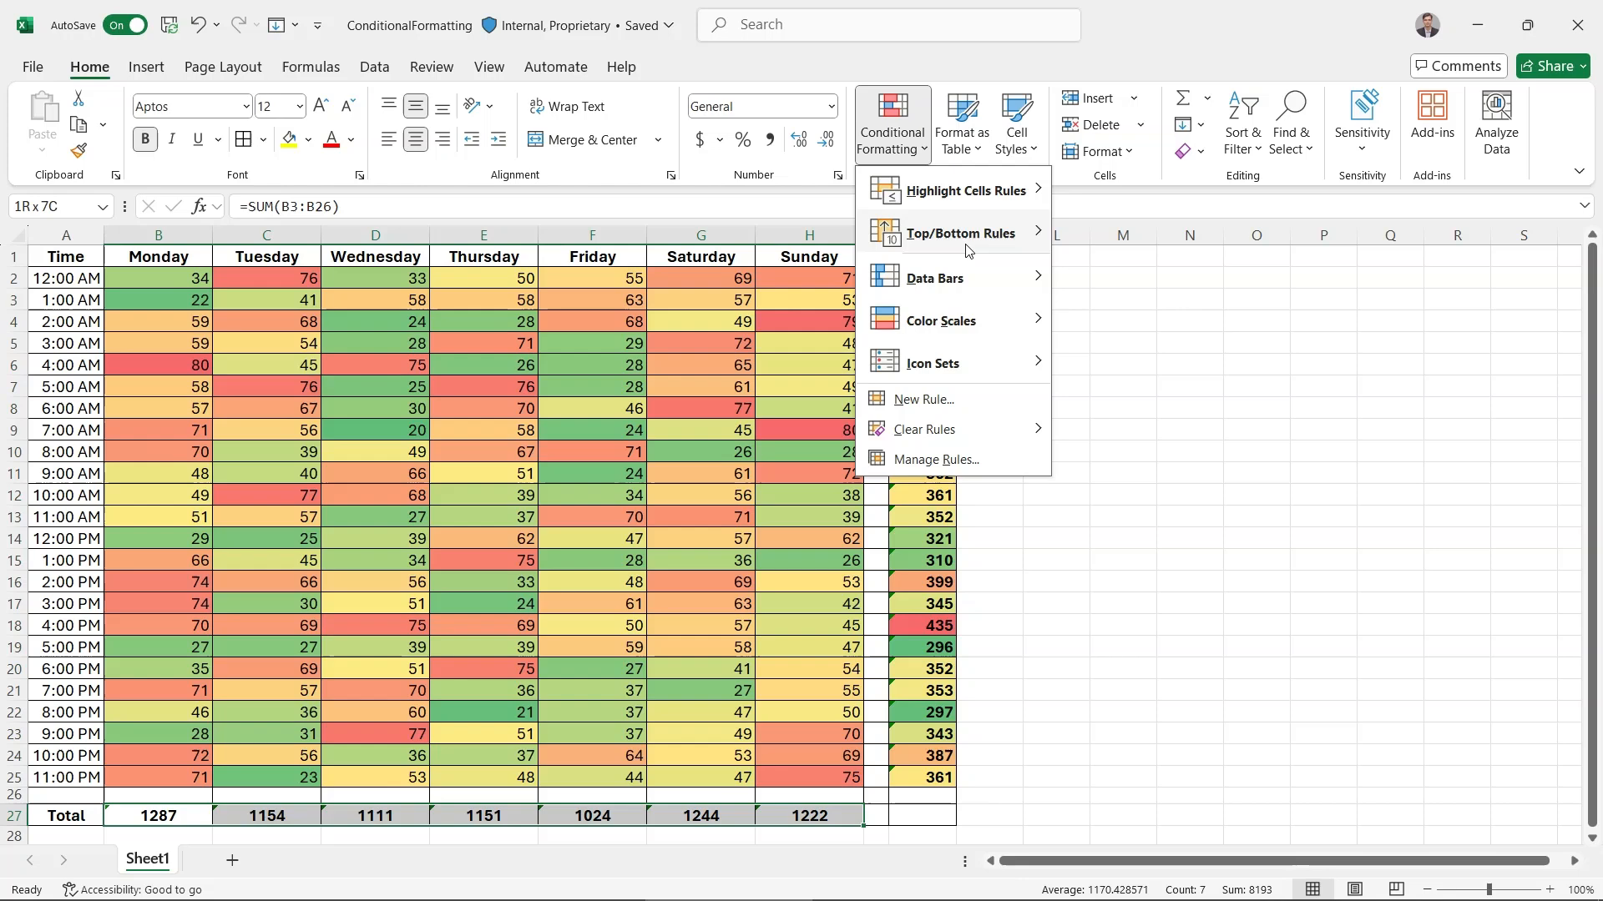
mouse_move(1027, 321)
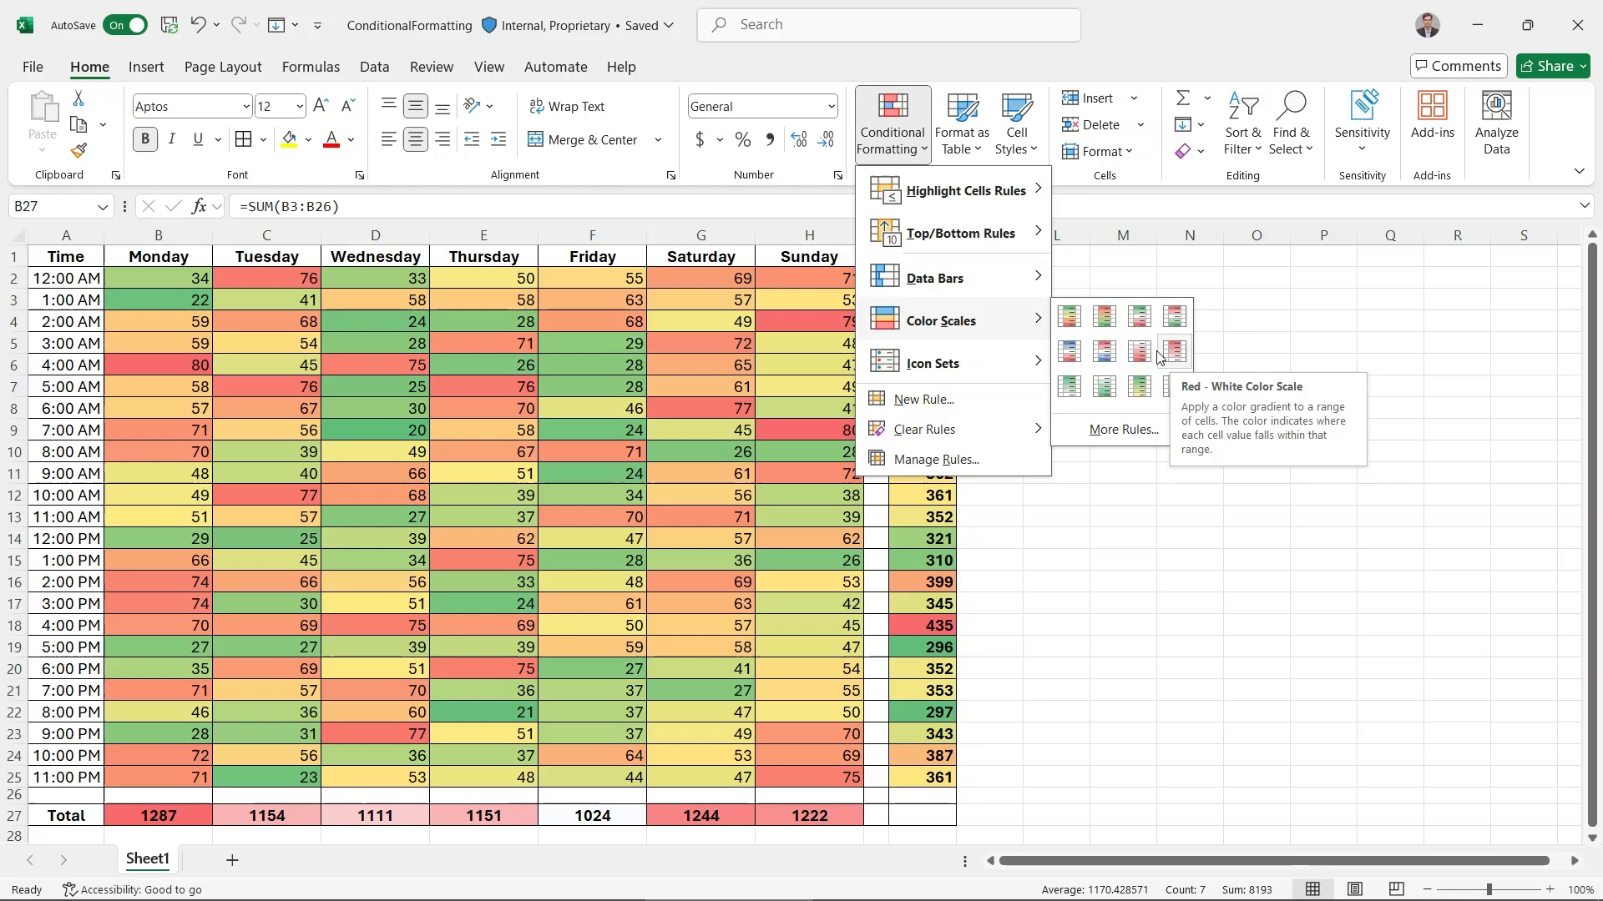
click(1113, 329)
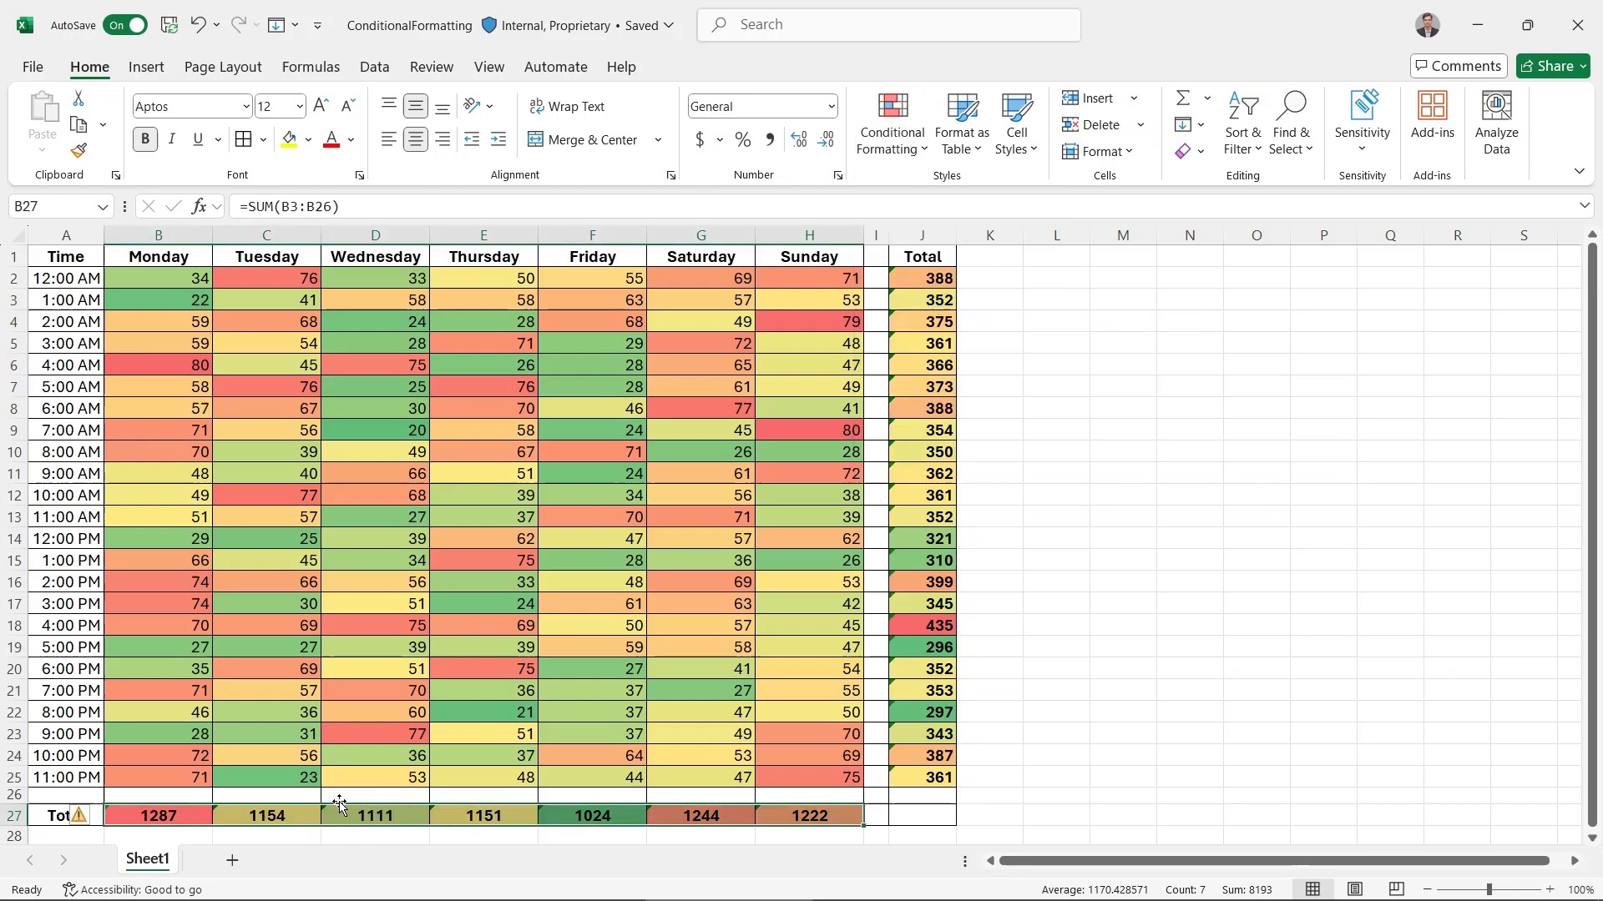
click(177, 816)
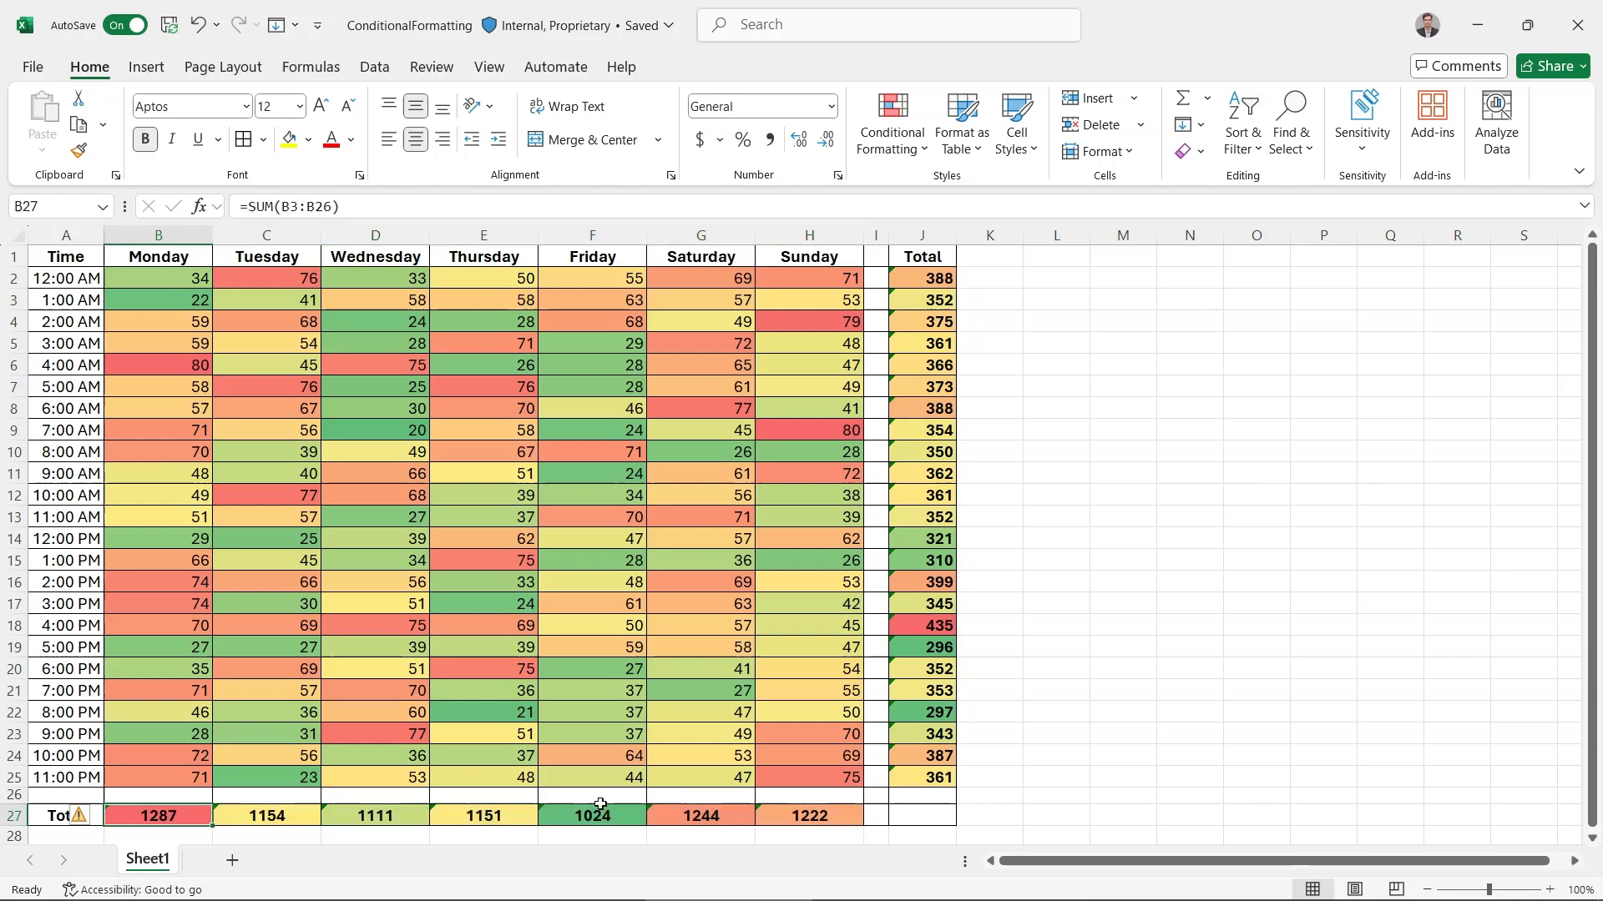
click(691, 815)
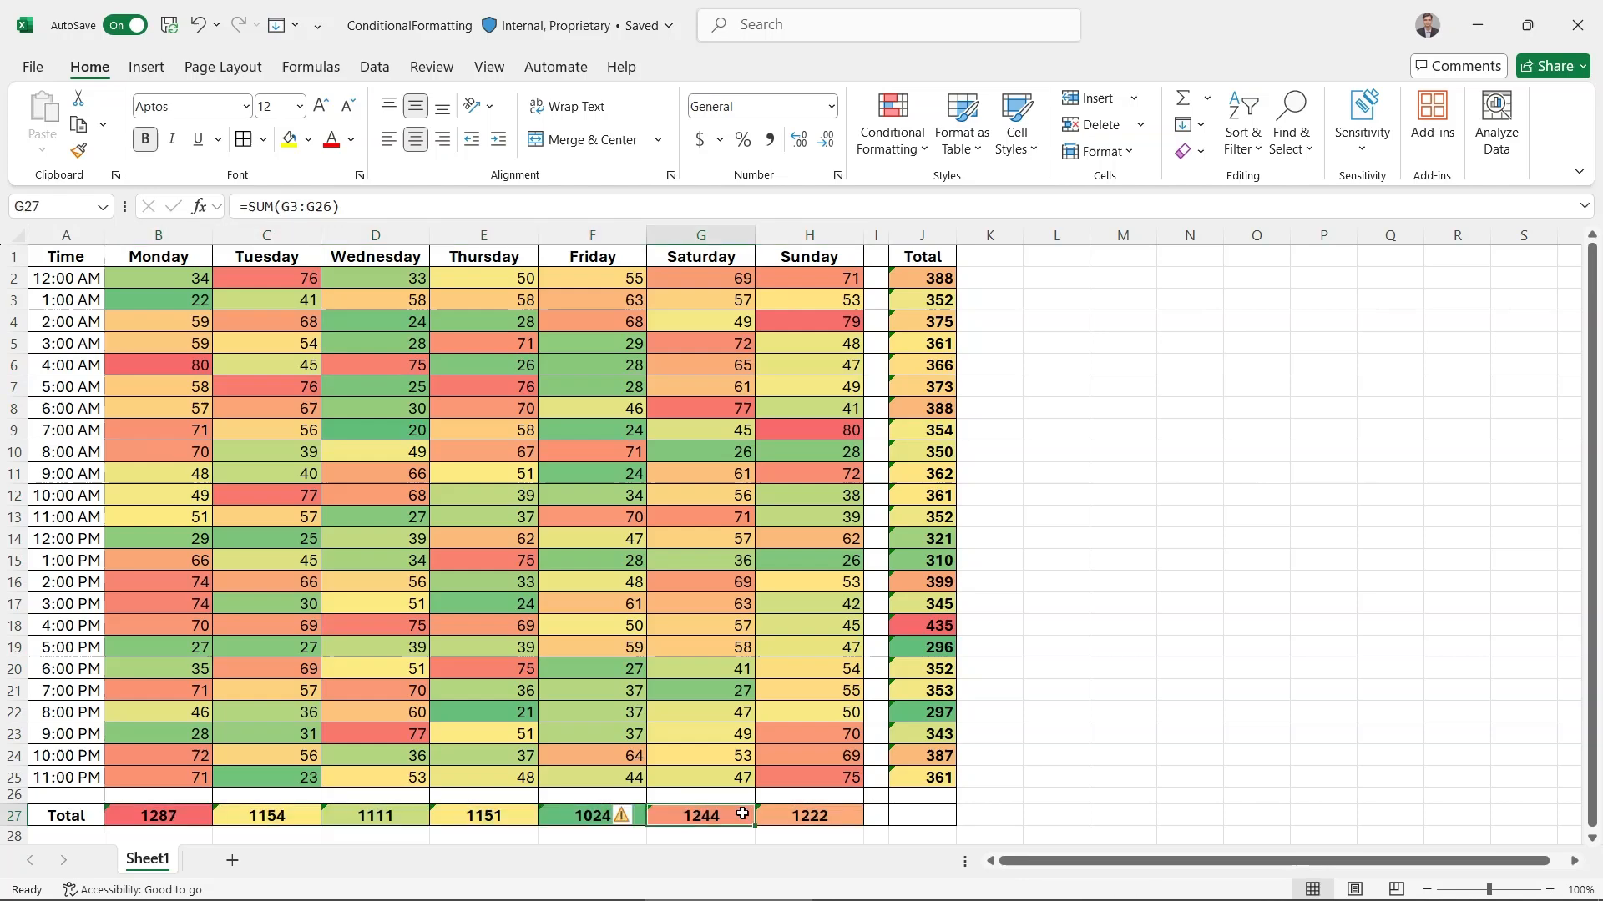
click(185, 820)
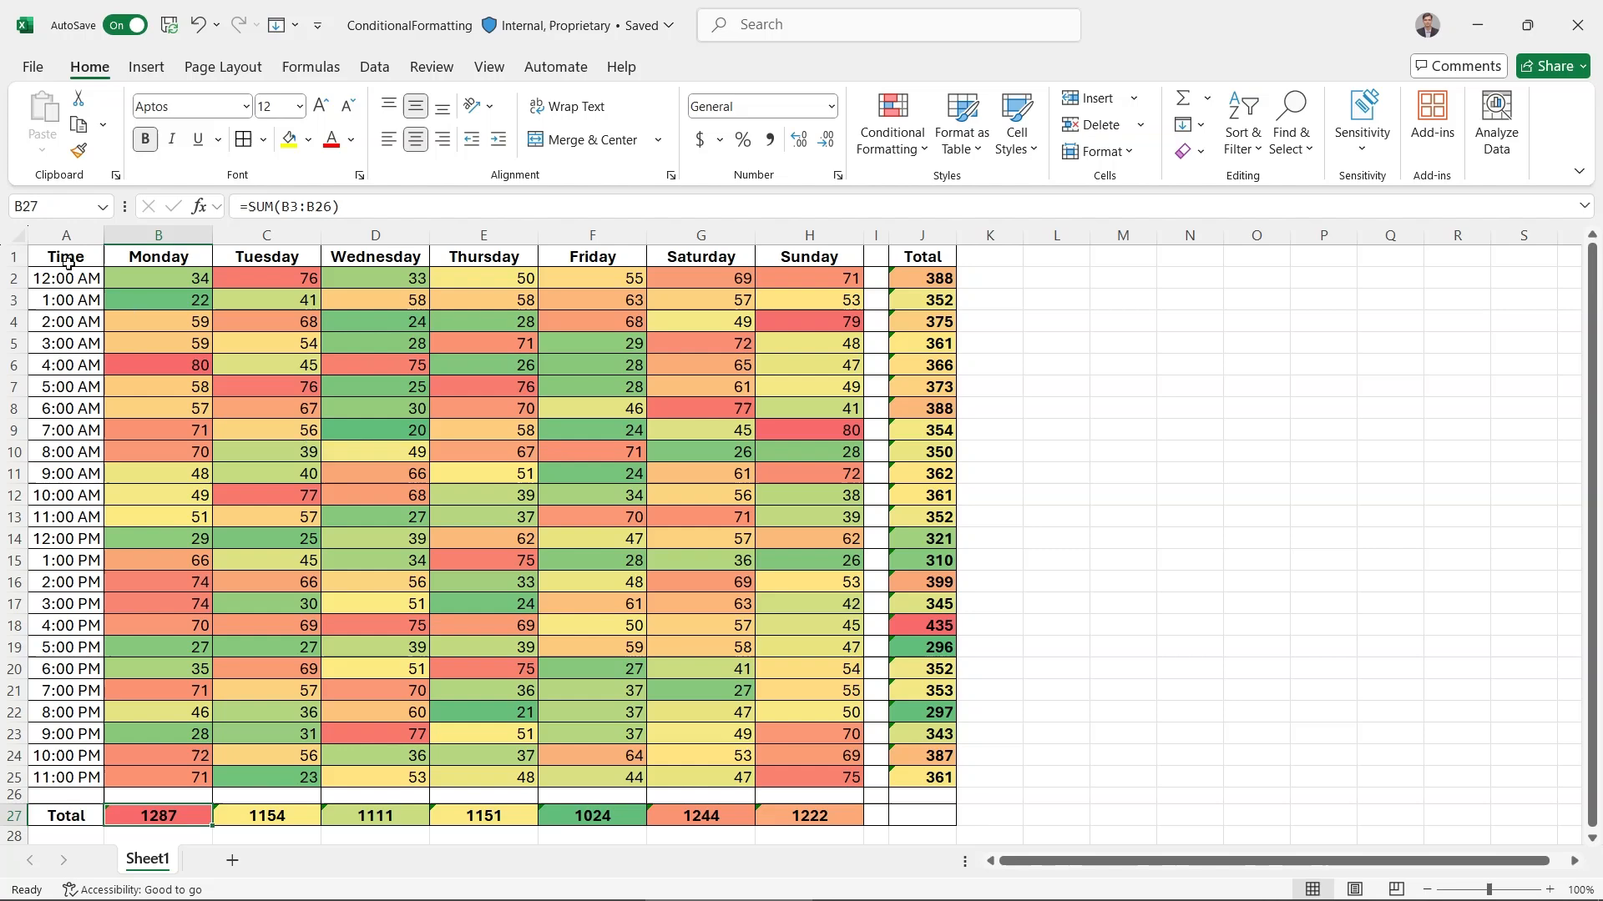
click(68, 264)
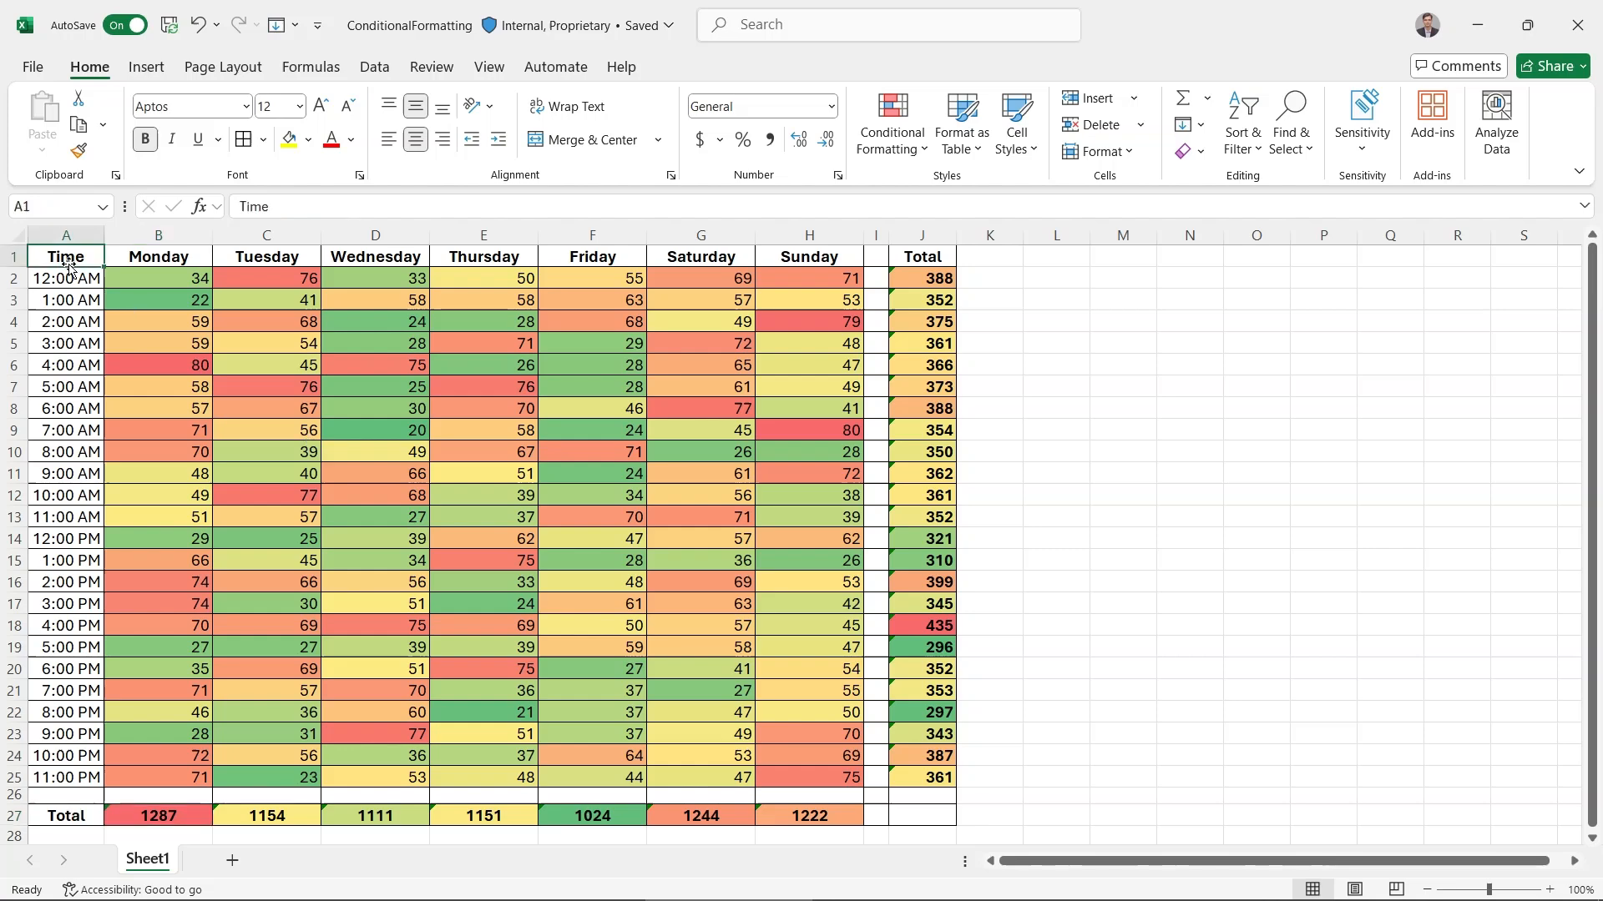
Hide the numbers in B2:H25 by giving the cells the custom number format ";"
click(159, 282)
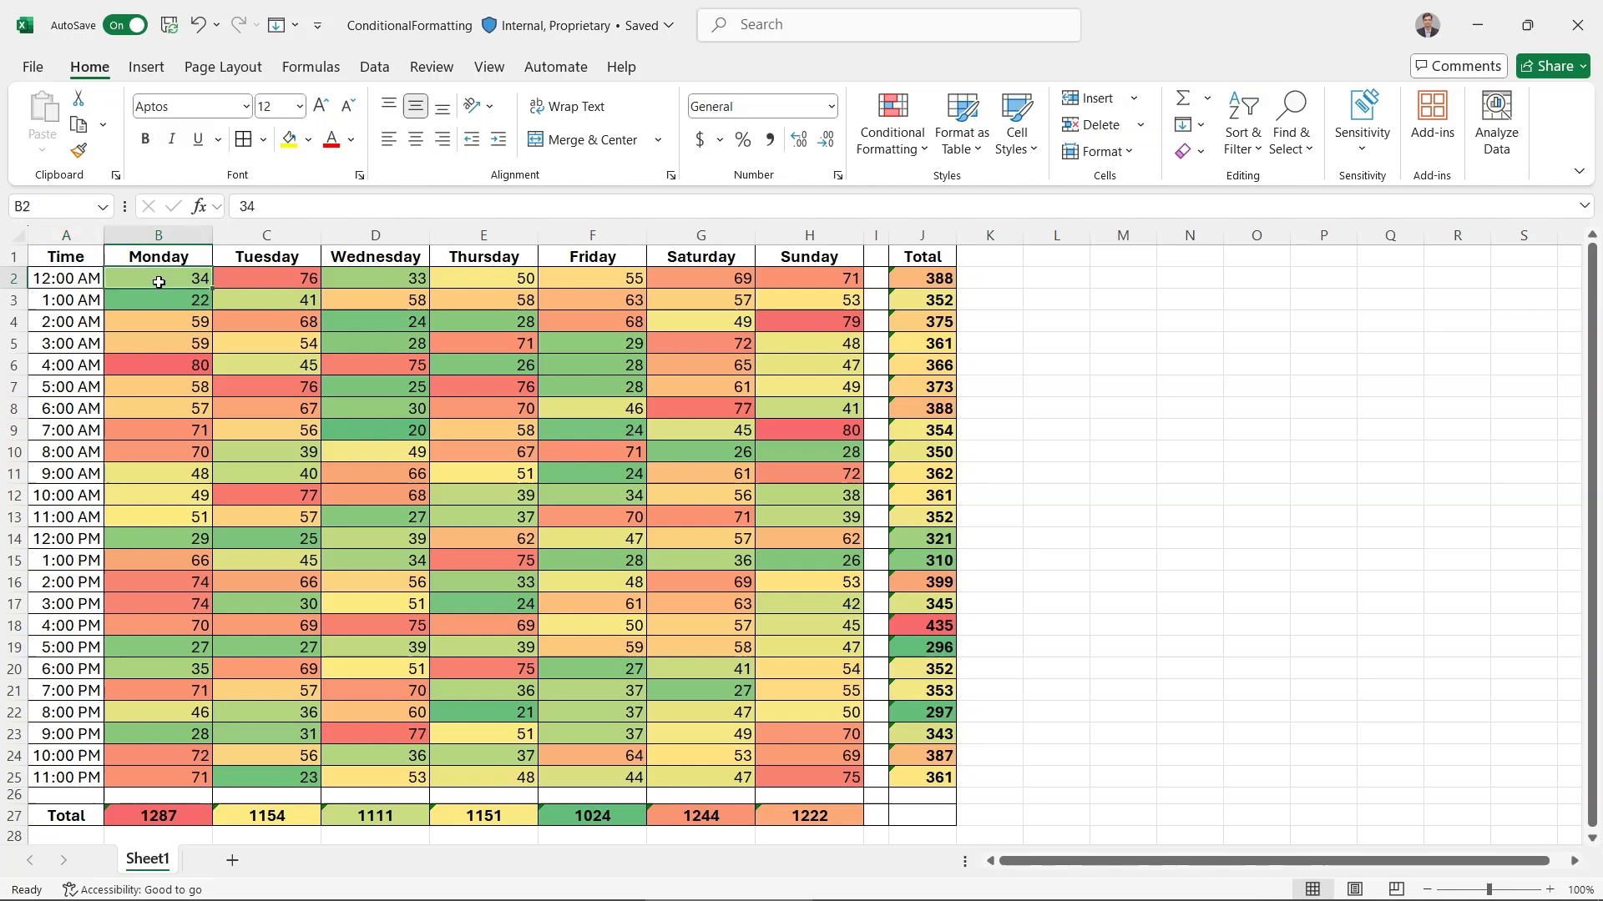
shift+click(796, 768)
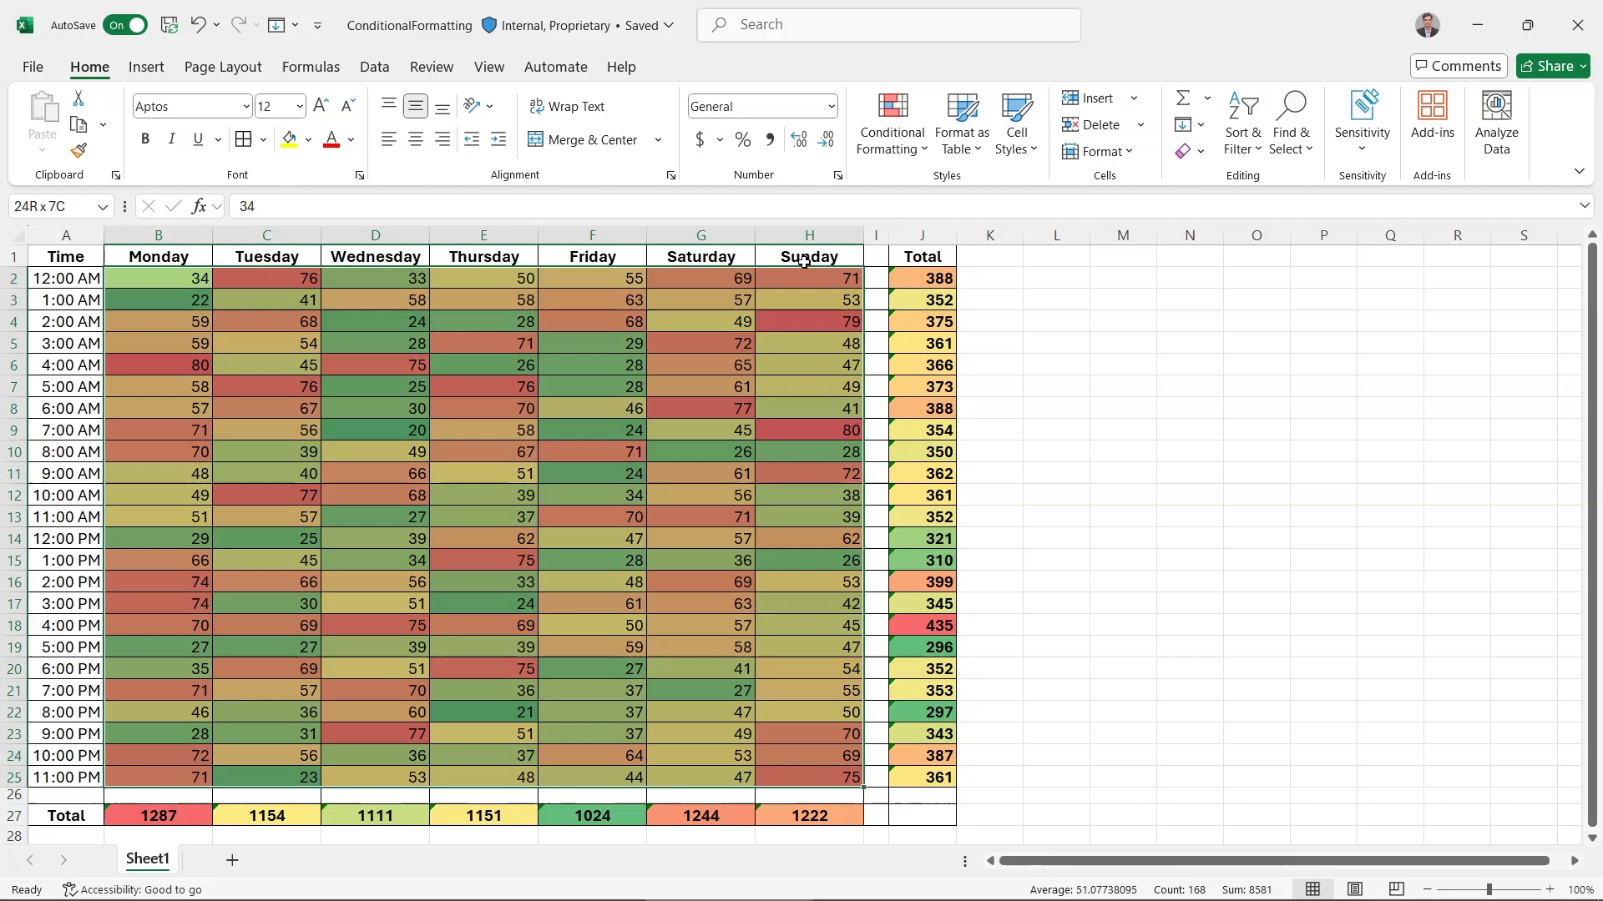
click(838, 177)
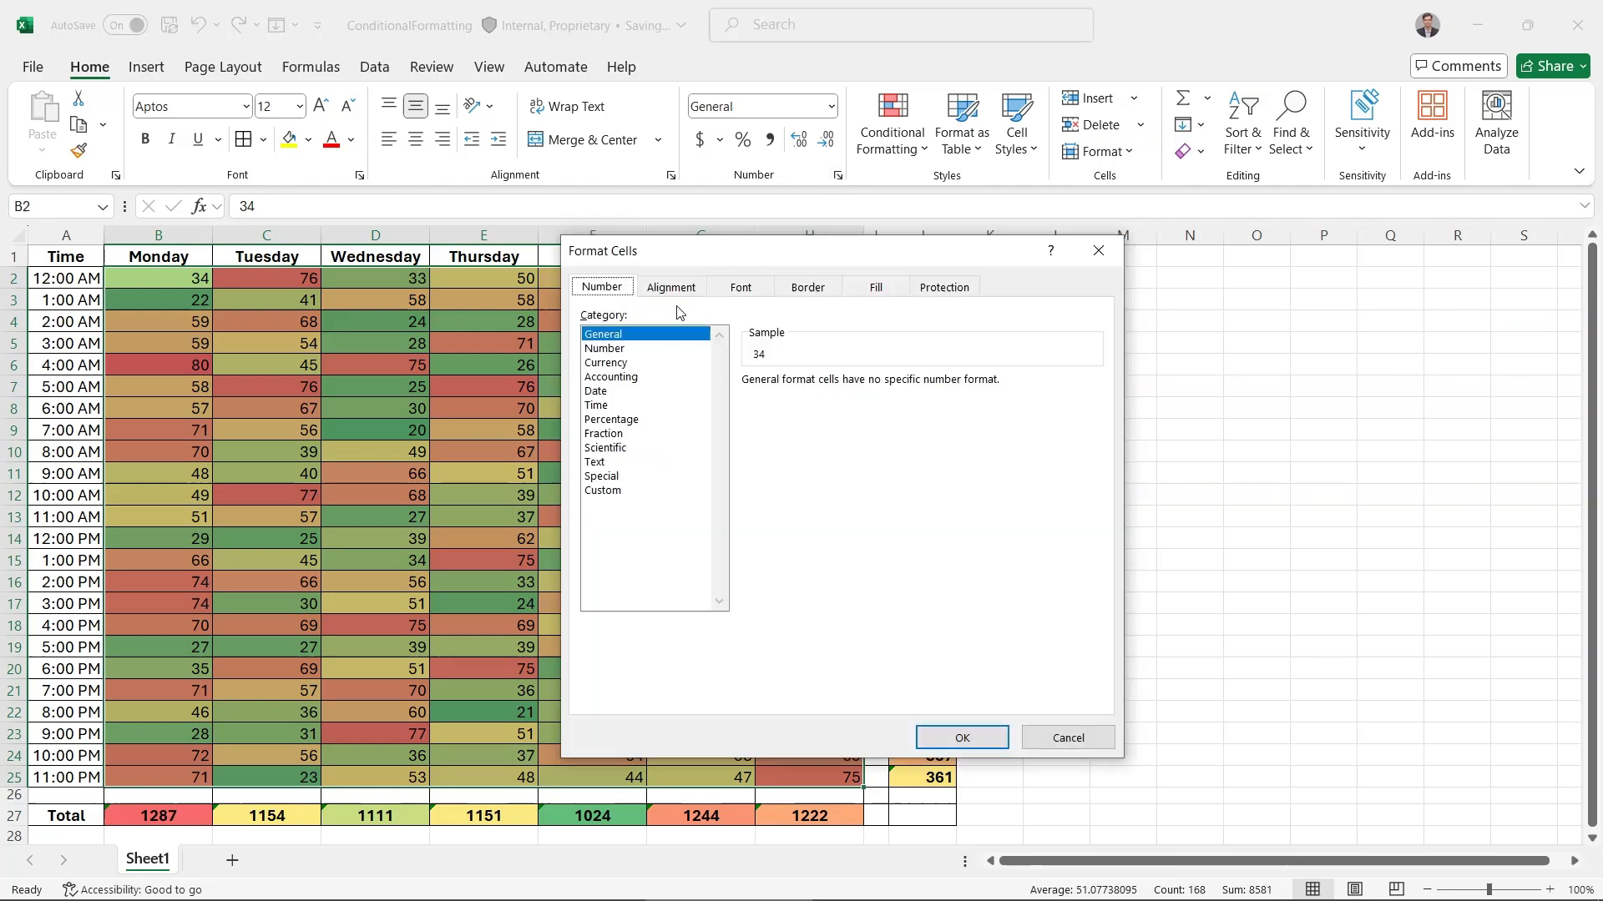
click(611, 496)
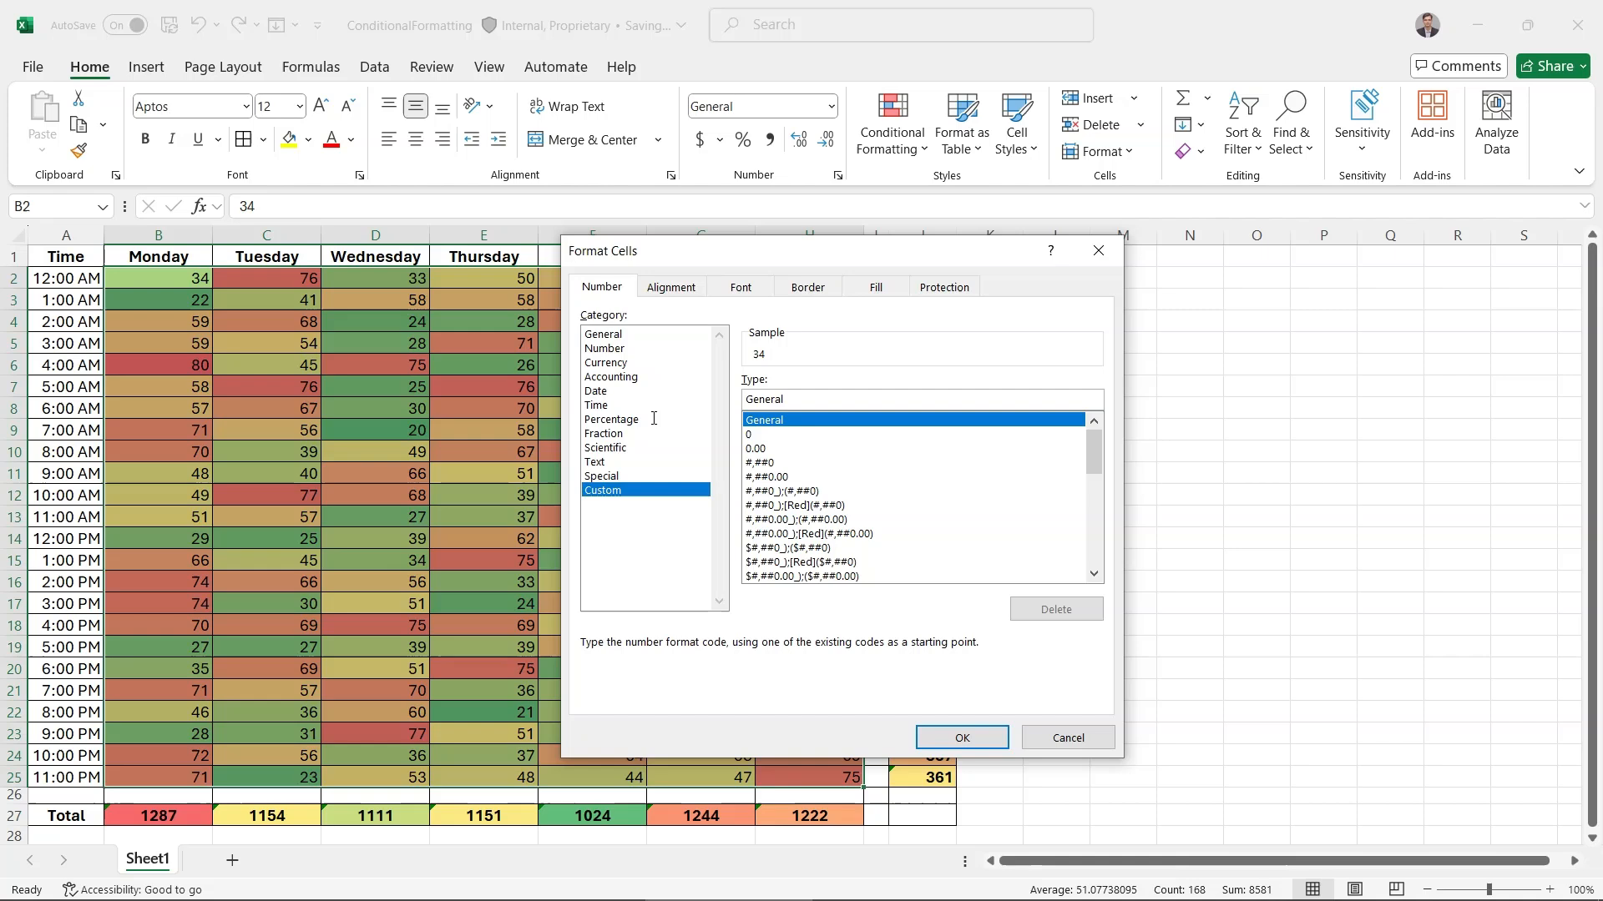
key(ctrl+BackSpace)
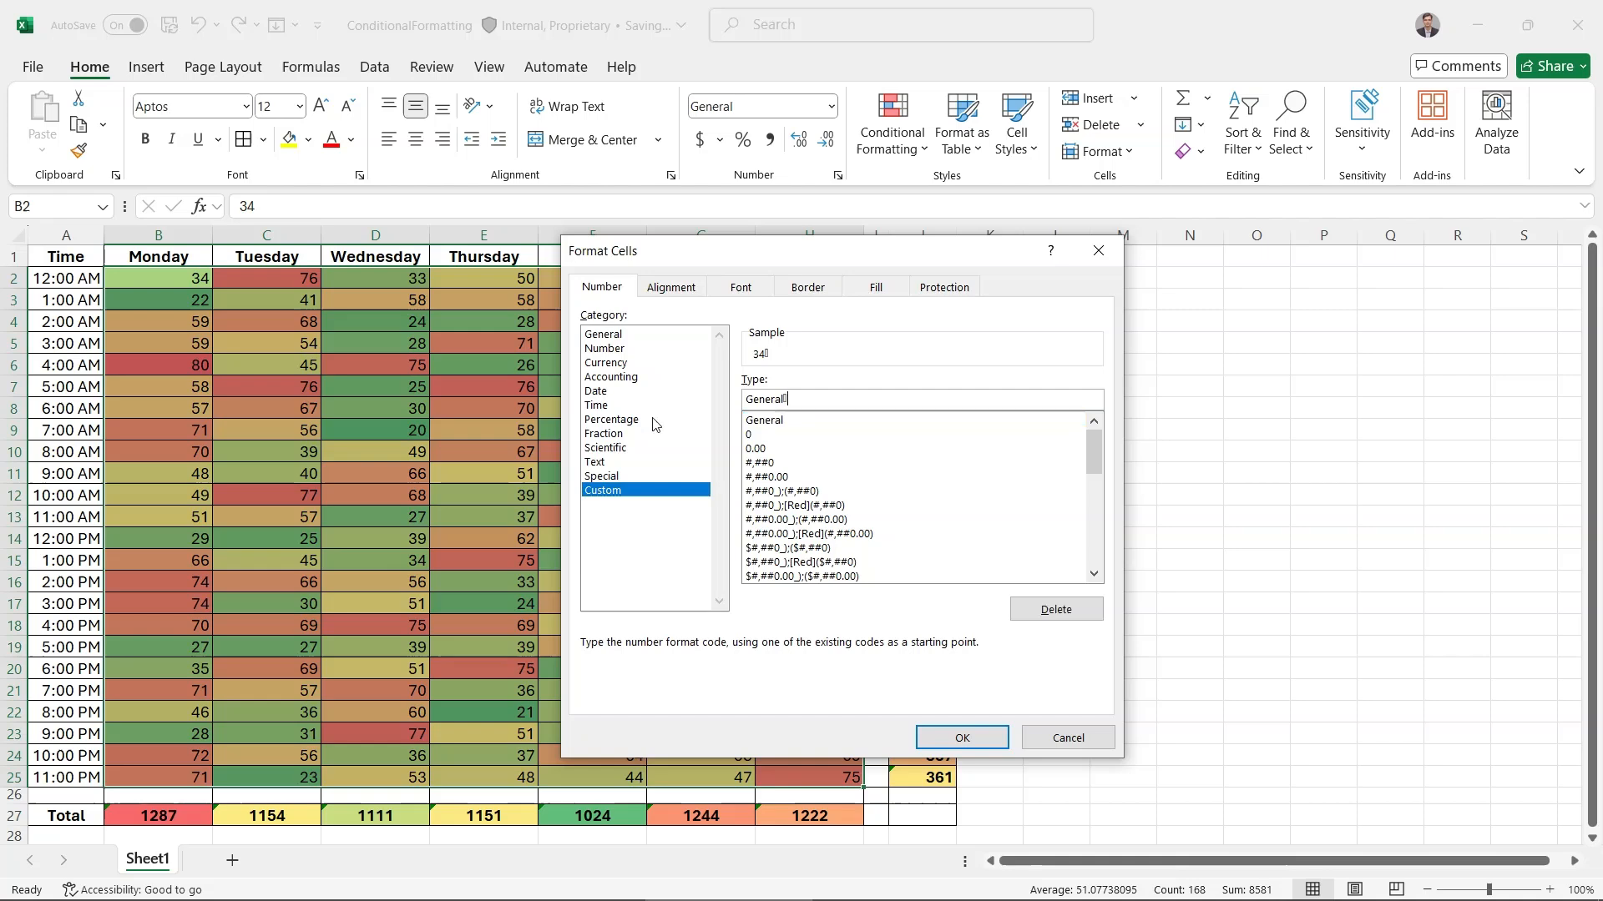
key(ctrl+a)
key(BackSpace)
text(;)
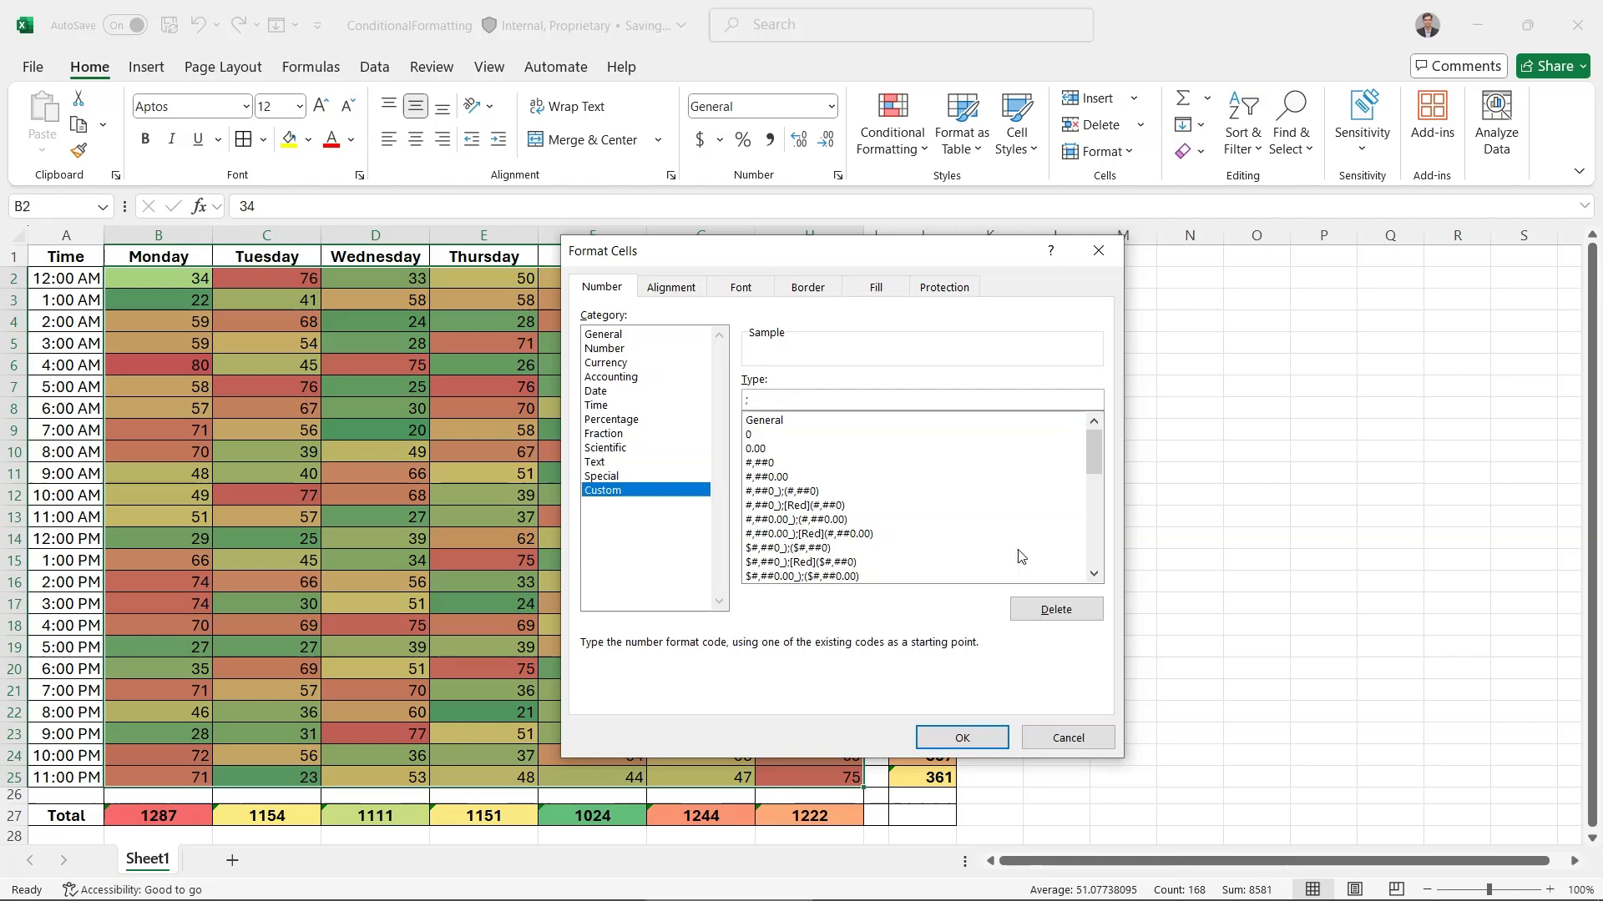
click(961, 740)
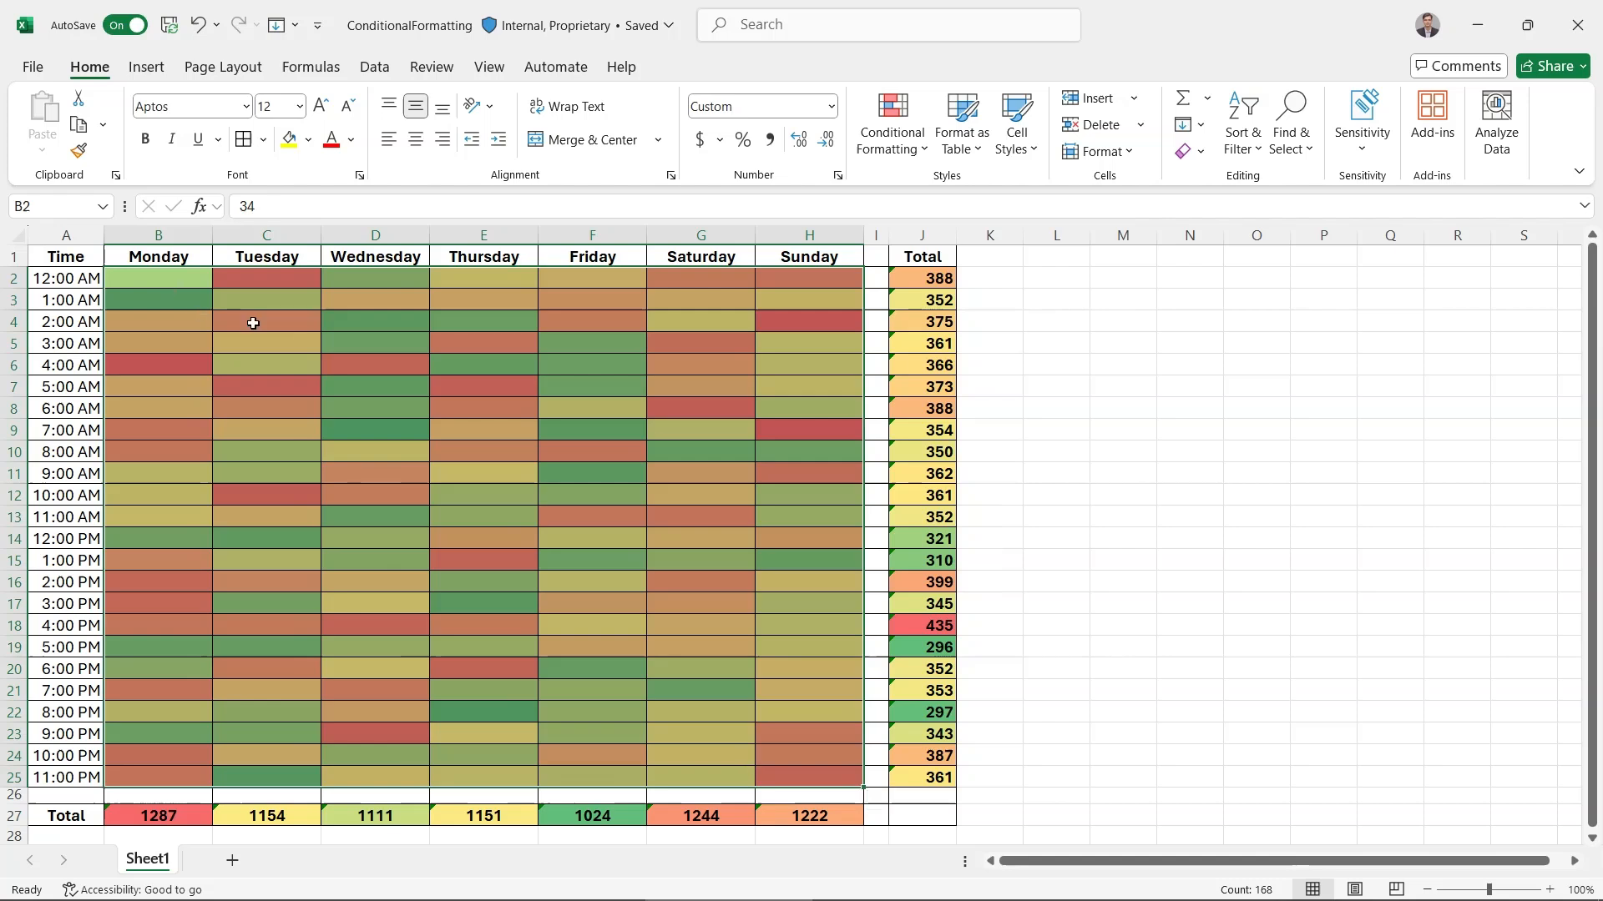
click(253, 323)
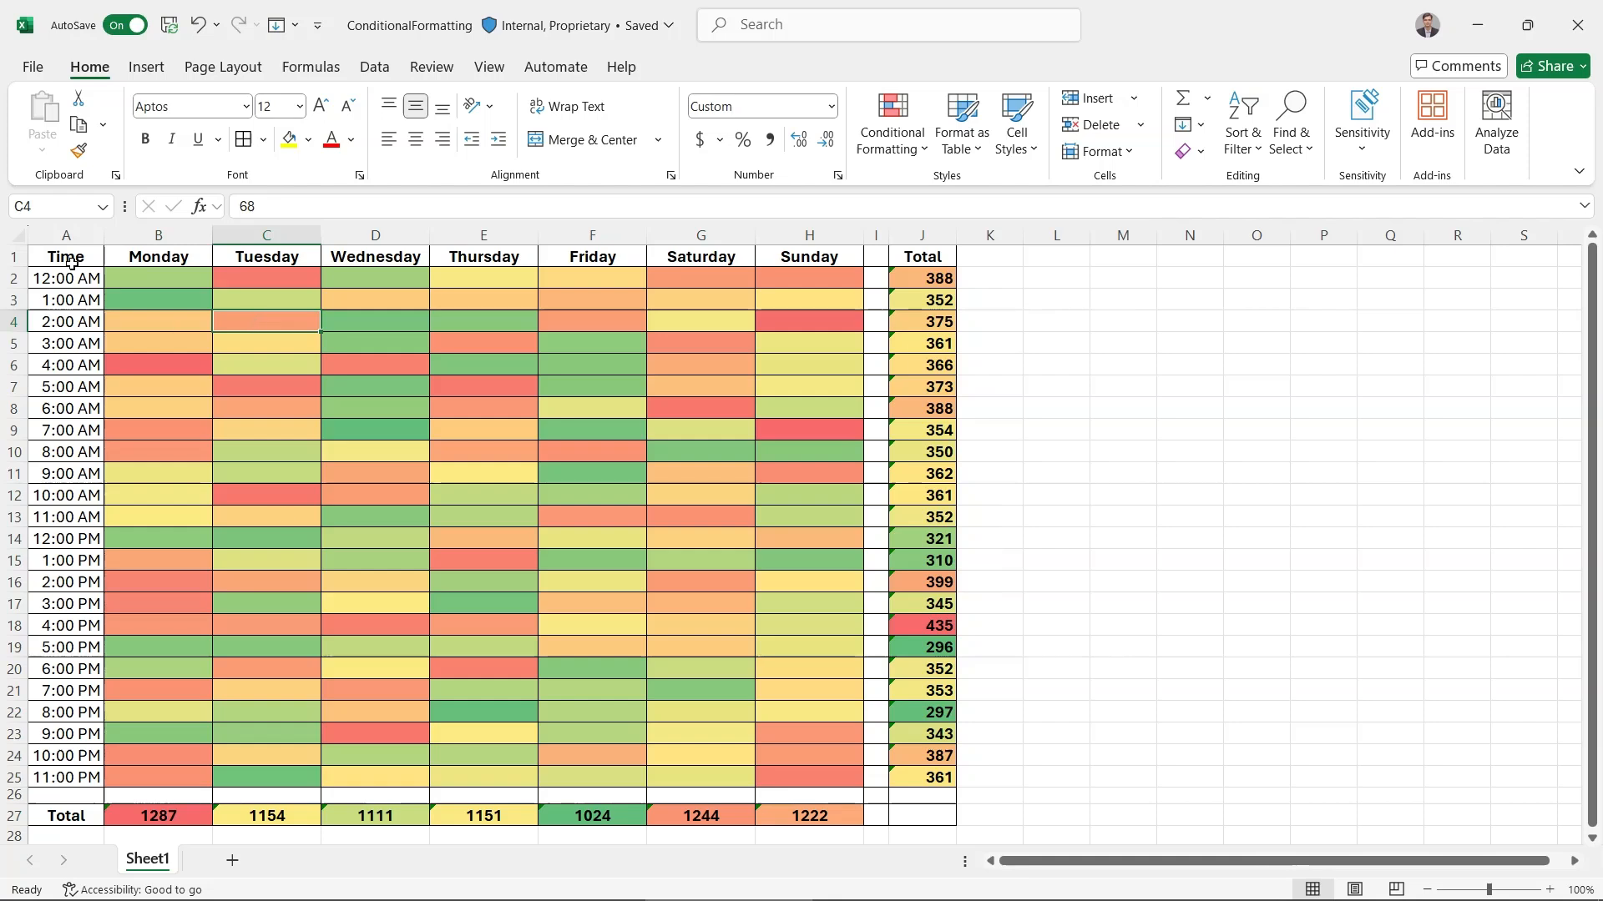
click(72, 265)
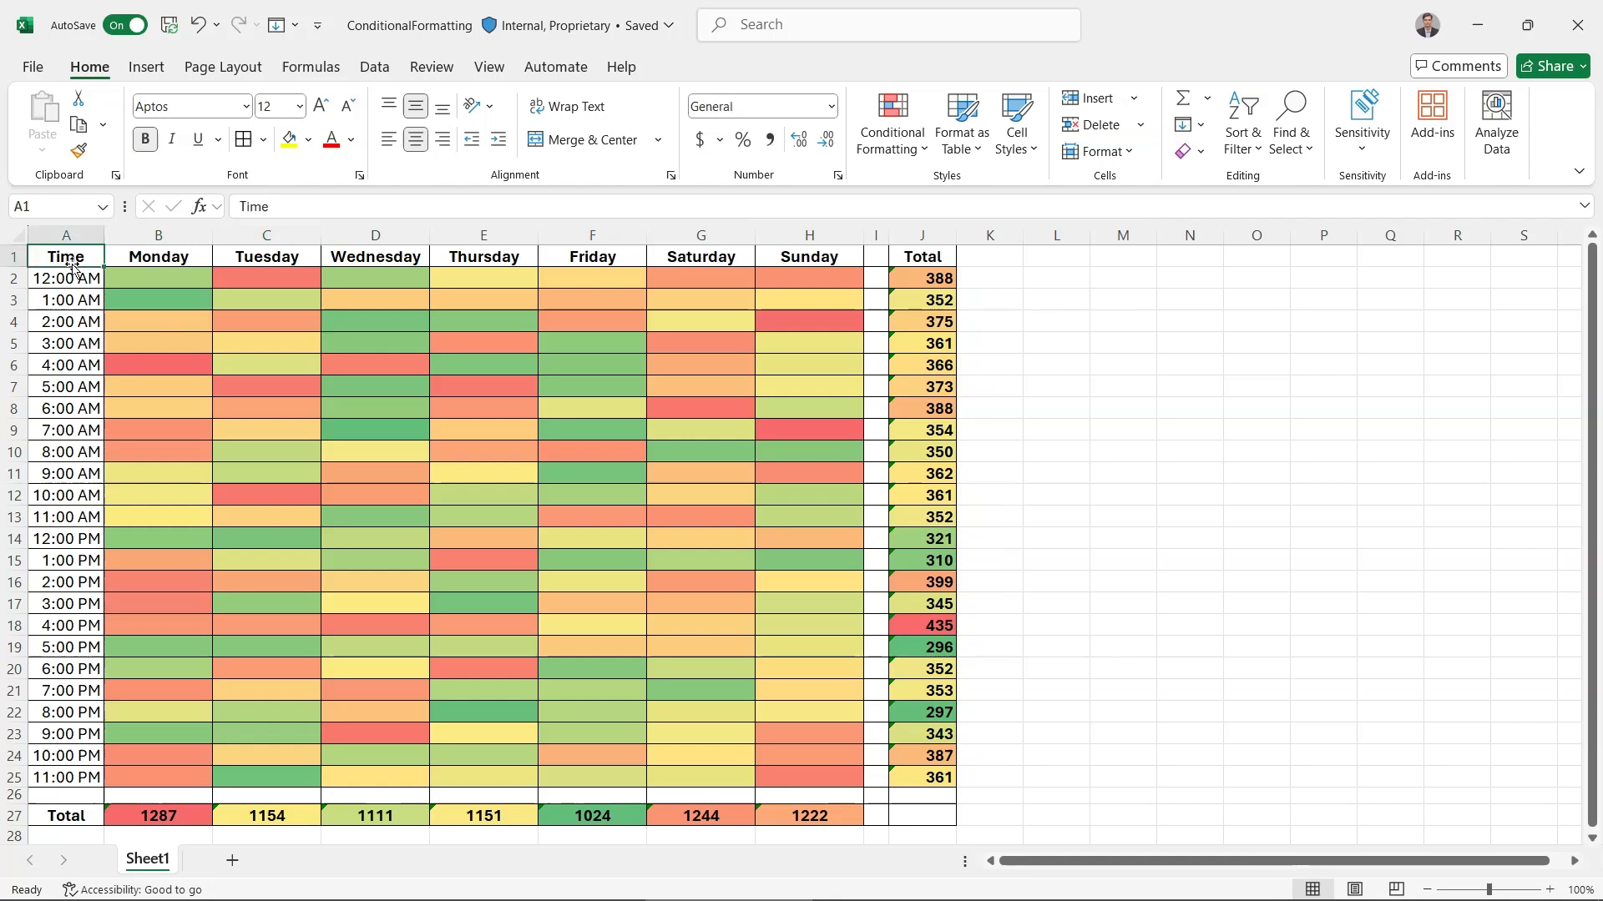